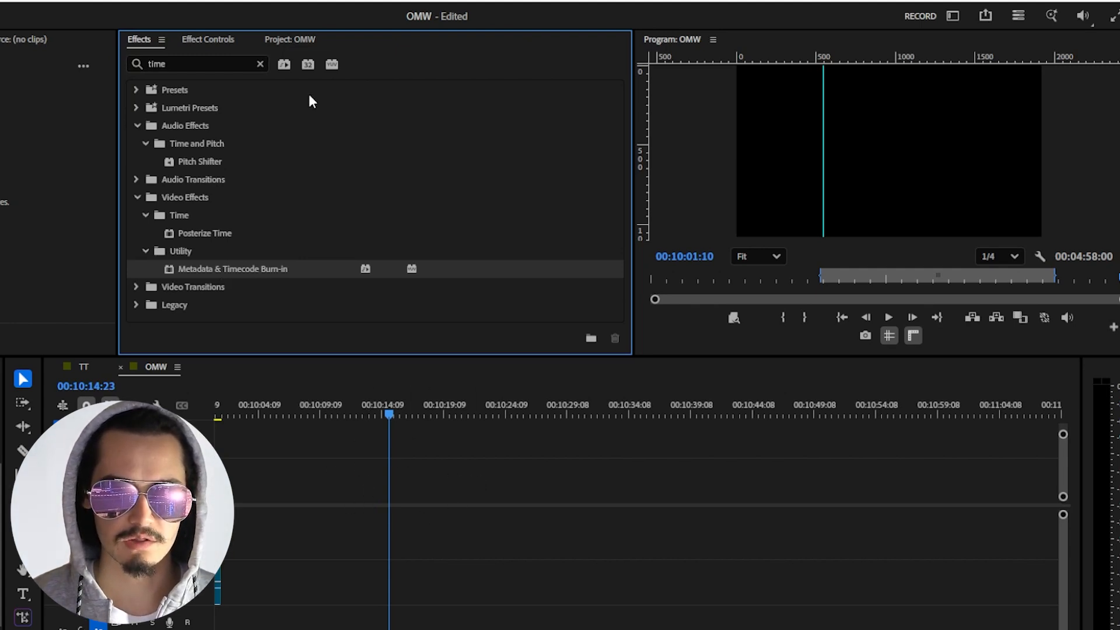
- Create a 1920 × 1080 adjustment layer at 23,976 fps and place it on the empty part of the OMW timeline
click(286, 39)
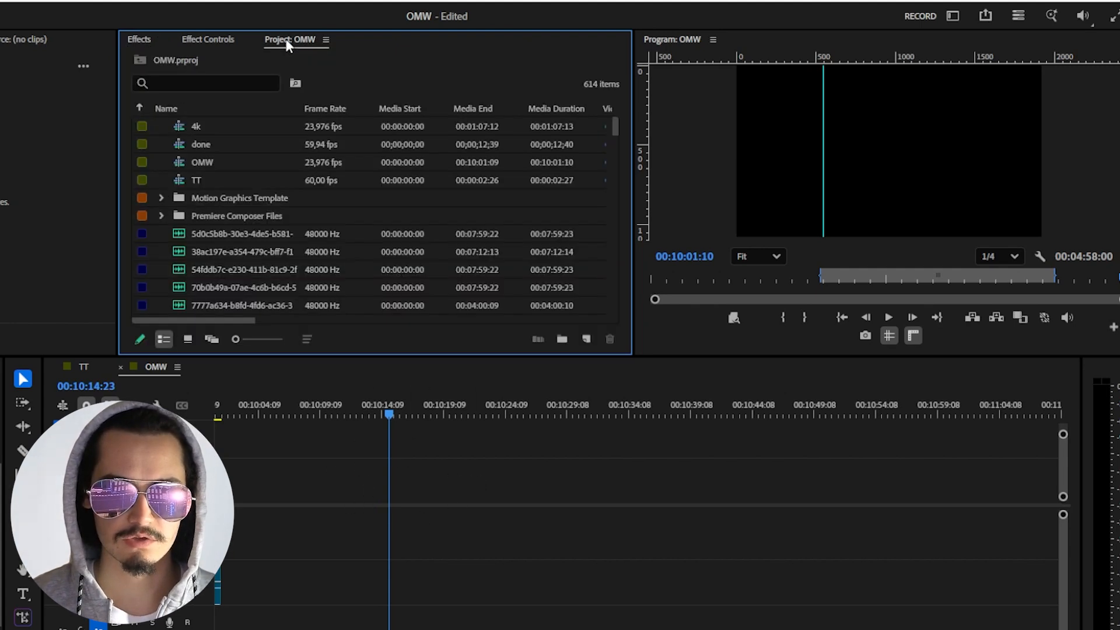
right_click(472, 59)
mouse_move(547, 126)
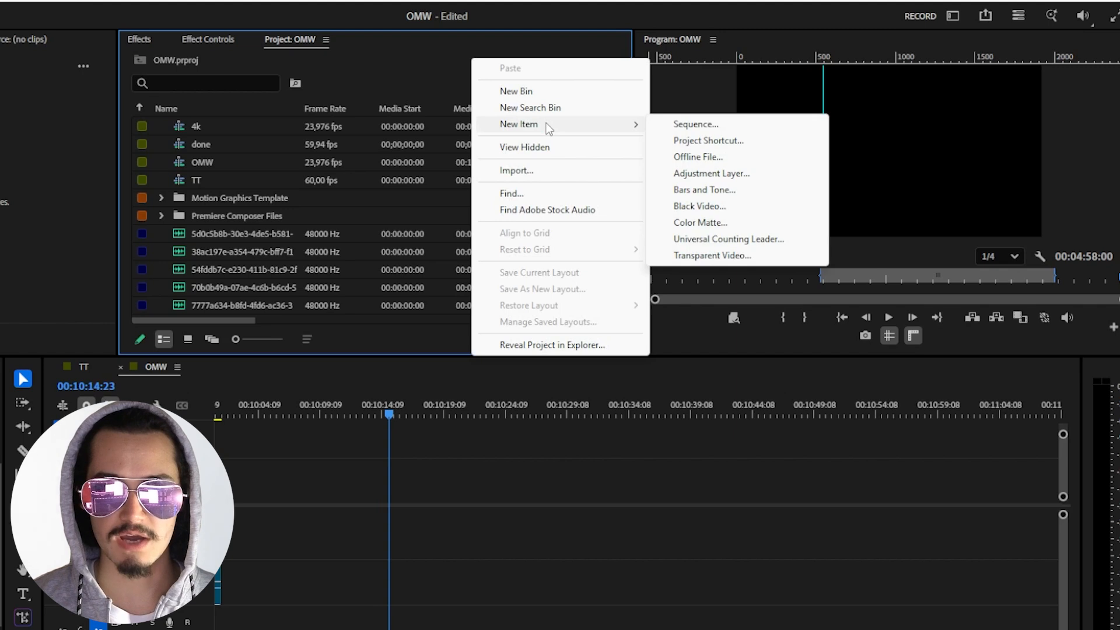
click(762, 177)
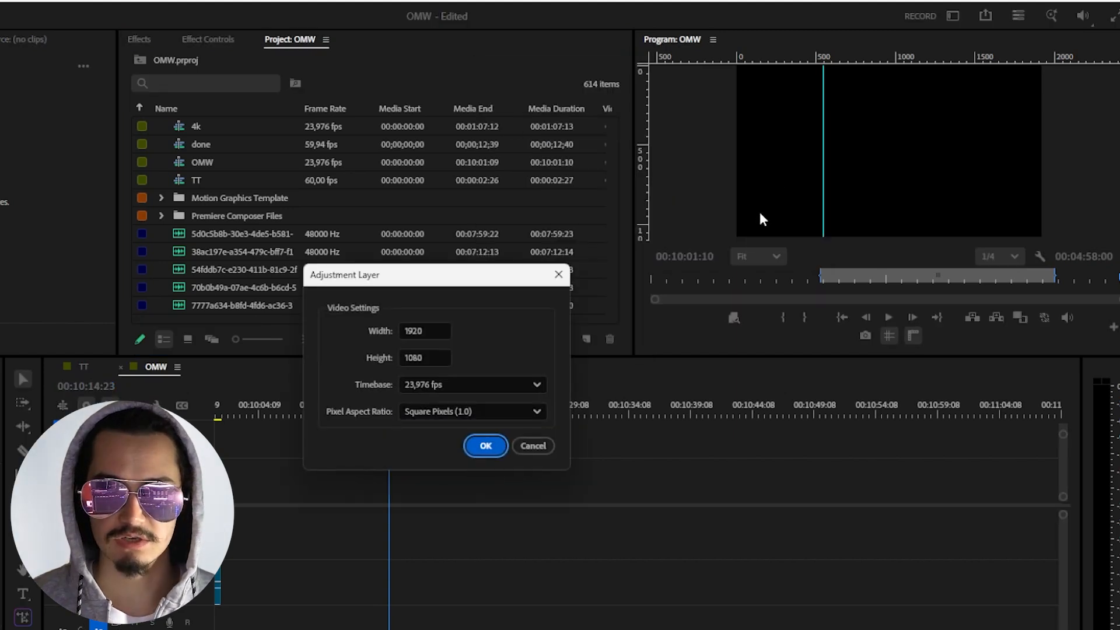
key(Return)
drag(222, 308, 370, 493)
click(412, 484)
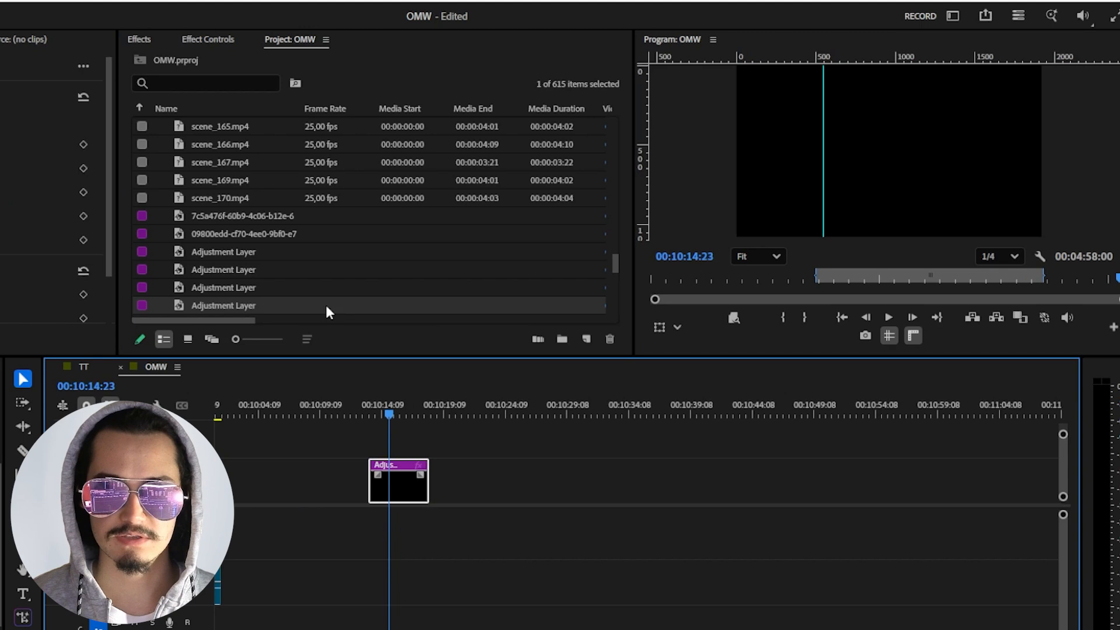
- Apply the Metadata & Timecode Burn-in effect to the adjustment layer and move the layer above the last screen recording clip
click(139, 39)
drag(220, 268, 399, 481)
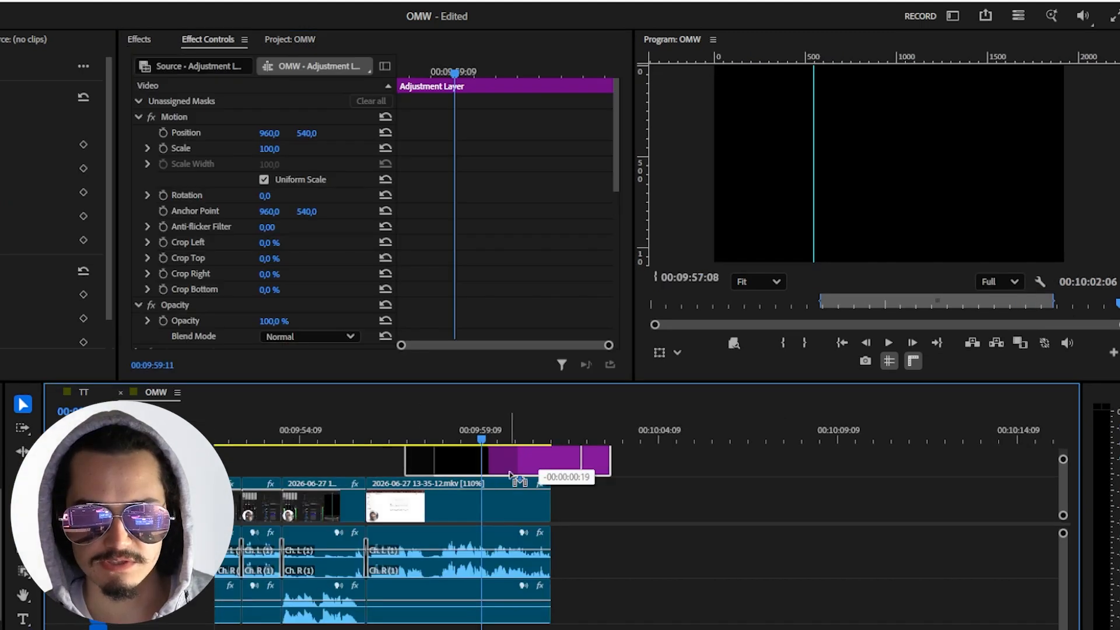
mouse_move(467, 436)
mouse_down()
mouse_move(493, 434)
mouse_move(414, 444)
mouse_move(438, 467)
mouse_up()
- Set the burn-in effect's opacity to 100 % and its Line 1 metadata to Clip Timecode
scroll(332, 301, down, 10)
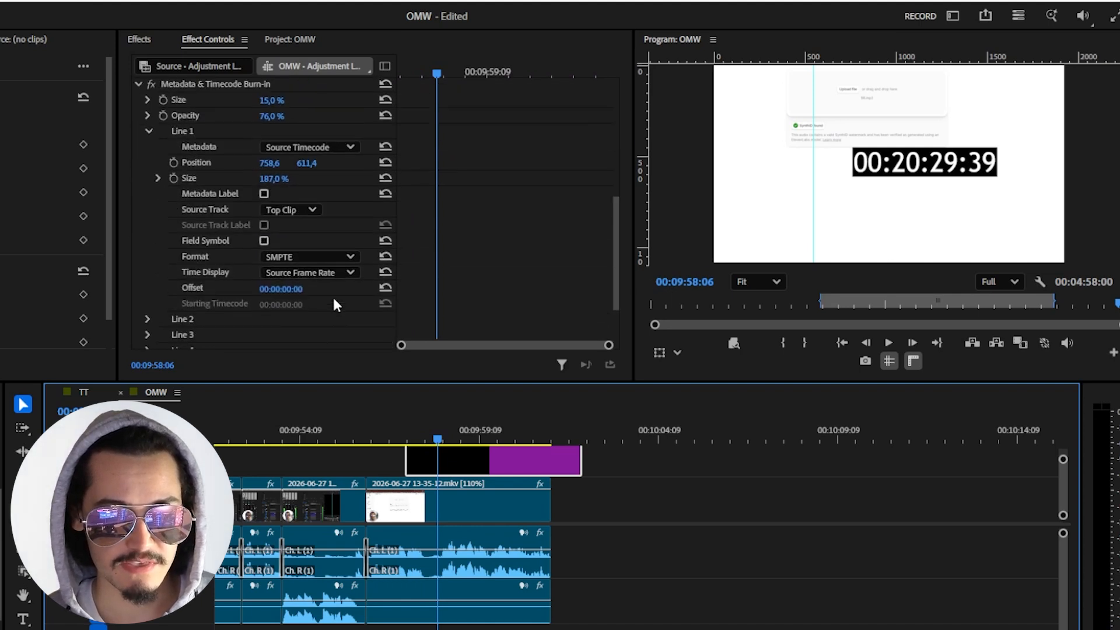
scroll(331, 295, up, 3)
click(155, 205)
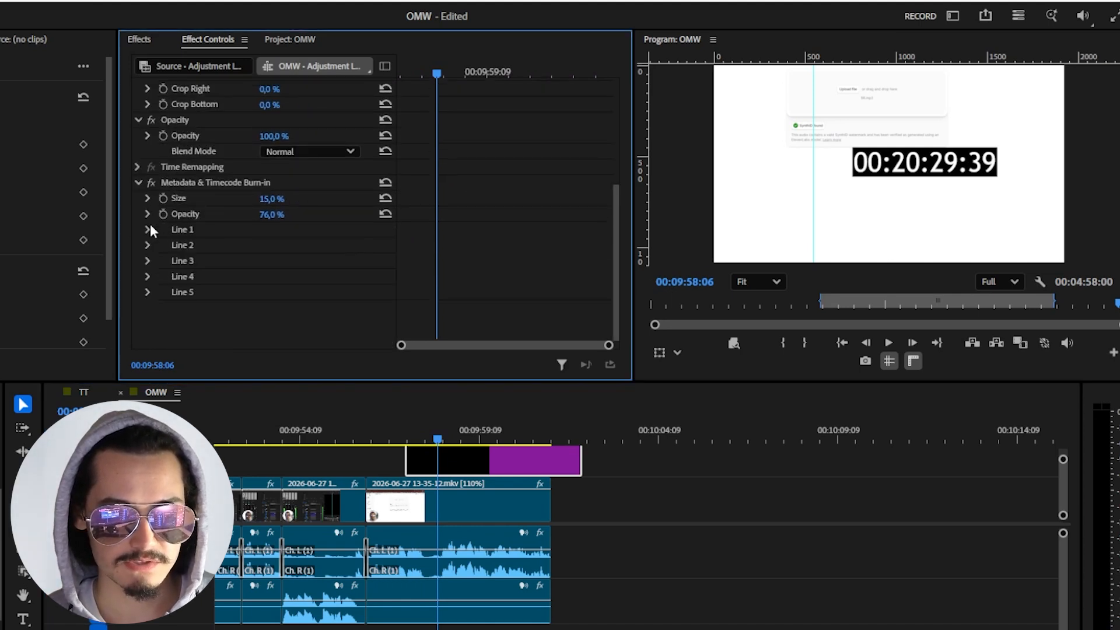
click(148, 229)
scroll(316, 245, down, 2)
click(337, 202)
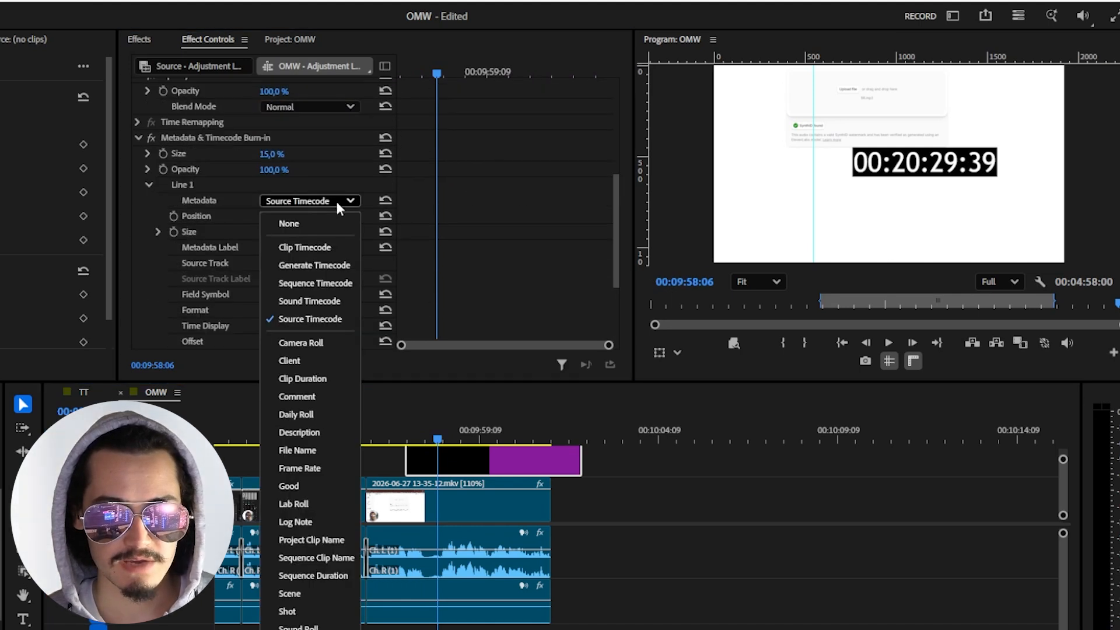
click(335, 247)
- Shift the adjustment layer earlier so it ends together with the last screen recording clip
click(388, 439)
mouse_move(395, 448)
mouse_down()
mouse_move(449, 464)
mouse_move(387, 465)
mouse_move(452, 464)
mouse_move(421, 463)
mouse_up()
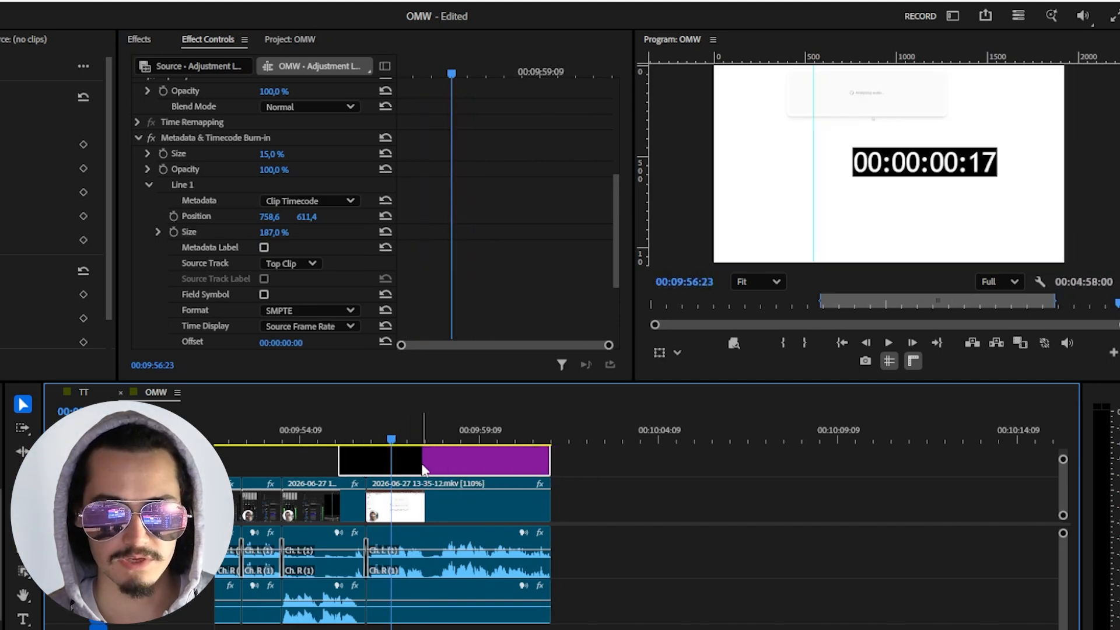
click(431, 507)
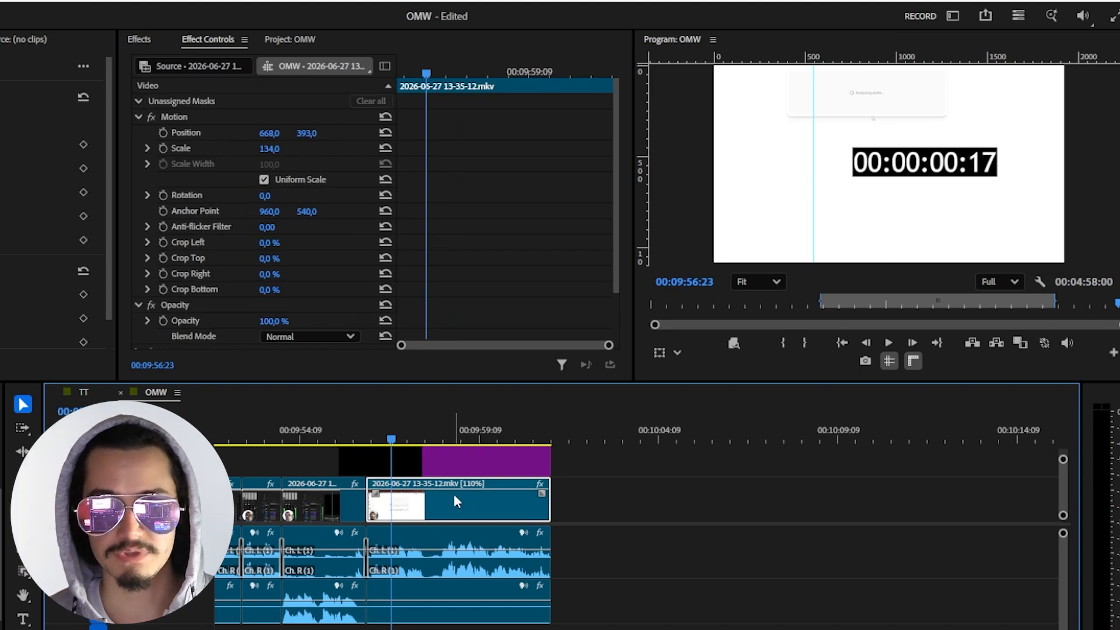
- Set the burn-in's Line 1 metadata to Sequence Timecode and preview it along the timeline
click(419, 433)
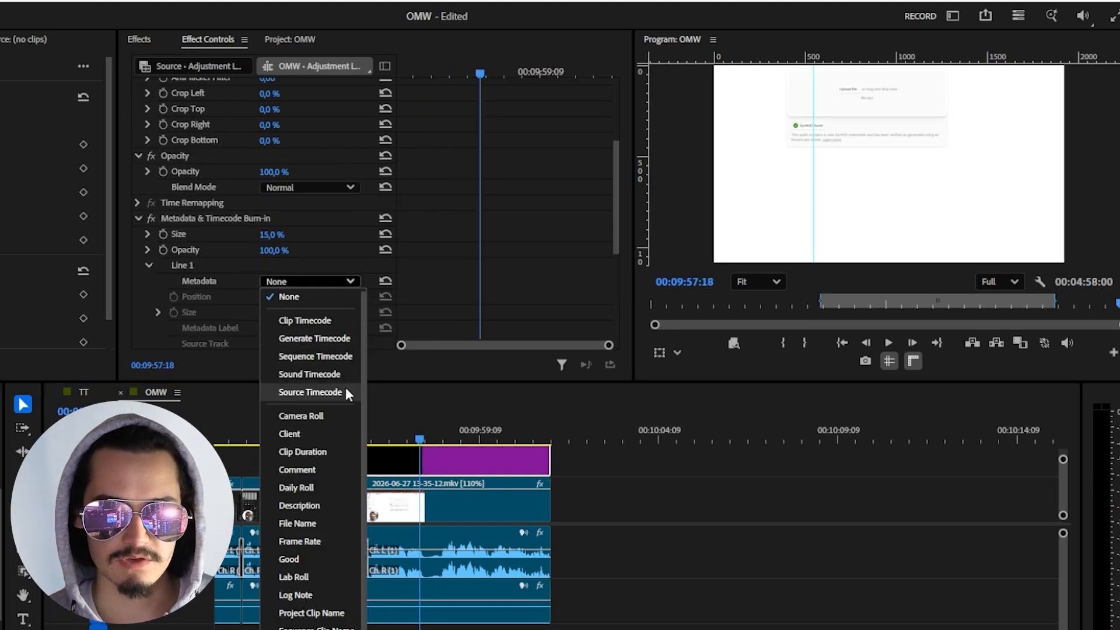
click(335, 356)
mouse_move(429, 435)
mouse_down()
mouse_move(454, 435)
mouse_move(401, 435)
mouse_move(467, 435)
mouse_move(440, 437)
mouse_up()
- Set the burn-in's Line 1 metadata to Generate Timecode
click(316, 284)
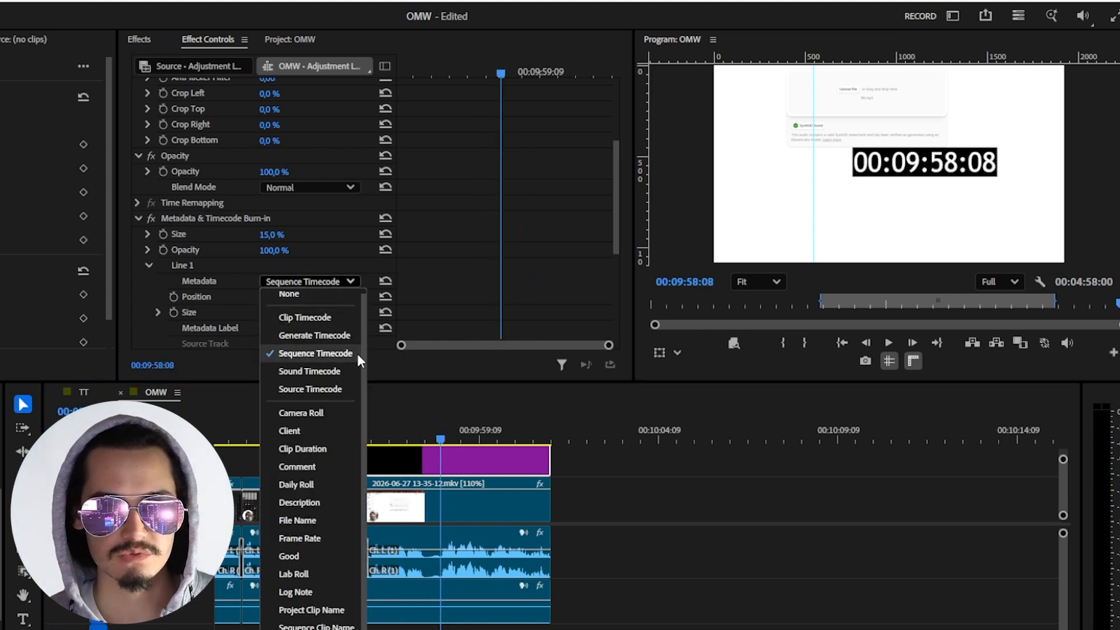
click(327, 335)
click(303, 282)
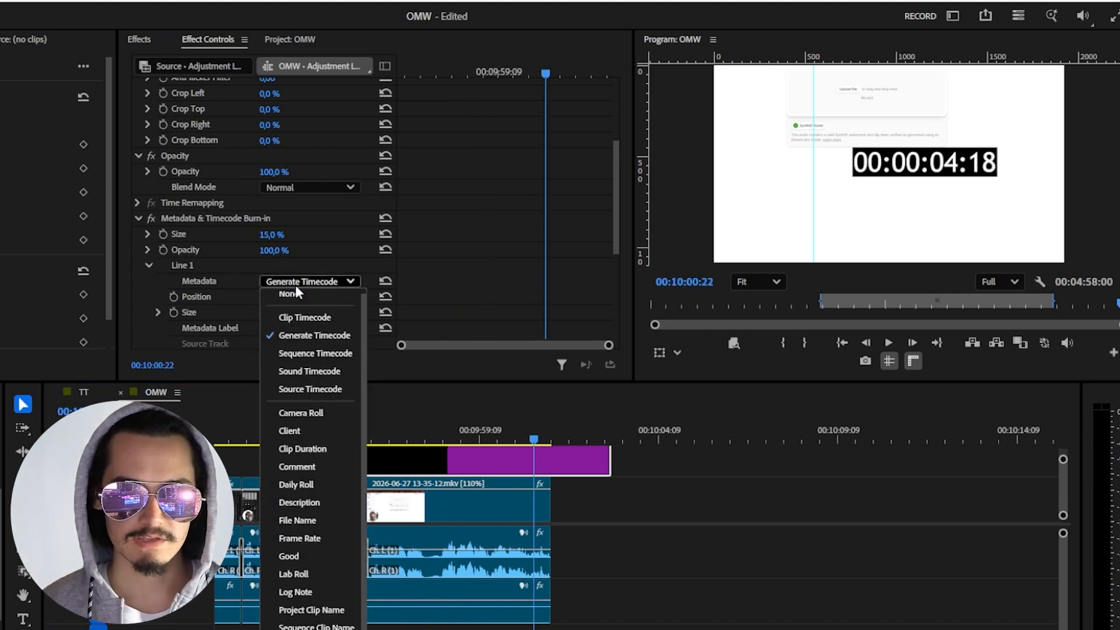
click(314, 346)
- Slide the adjustment layer so it starts together with the last screen recording clip, and preview the running timer
drag(506, 458, 601, 458)
click(464, 436)
drag(464, 433, 601, 435)
drag(599, 461, 528, 462)
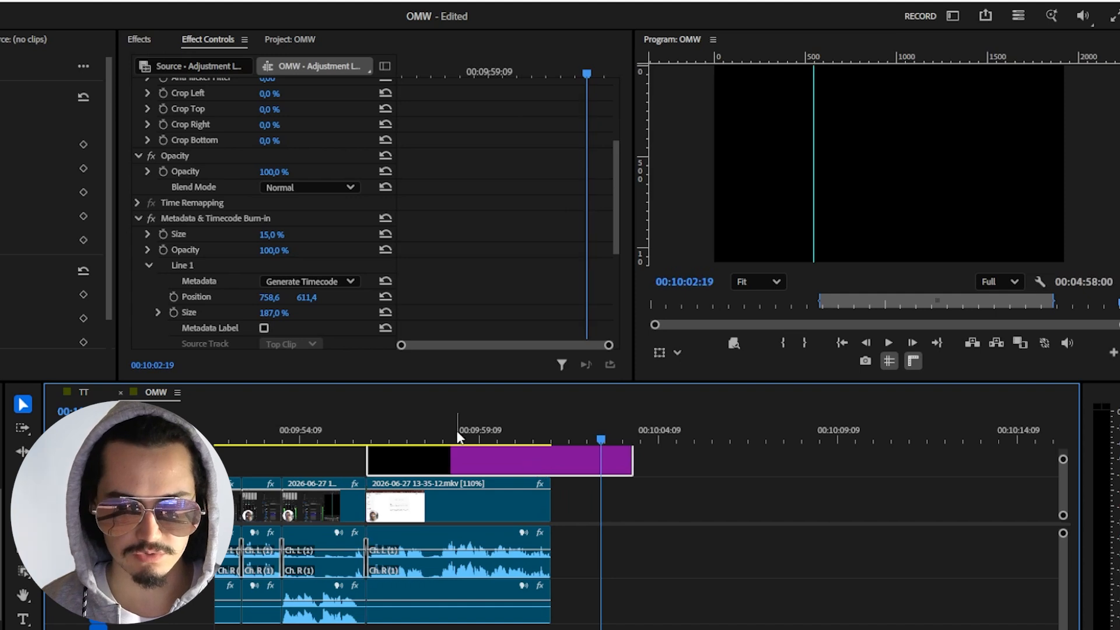
click(473, 435)
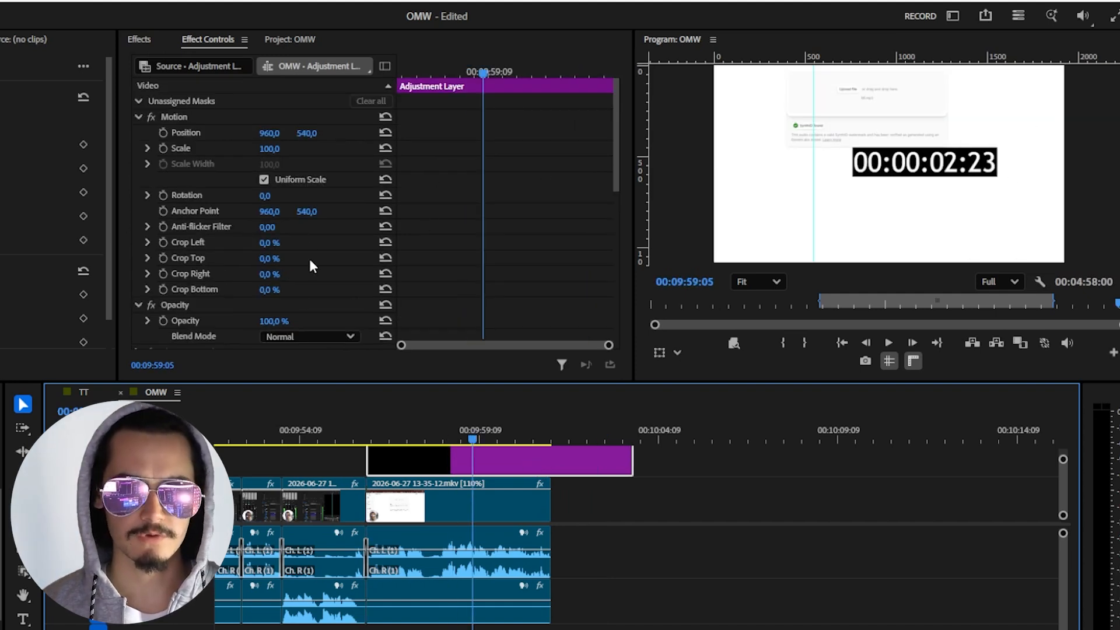
- Set the adjustment layer's Crop Left to 1,0 %
click(231, 265)
mouse_move(272, 242)
mouse_down()
mouse_move(403, 242)
mouse_move(280, 242)
mouse_up()
click(921, 187)
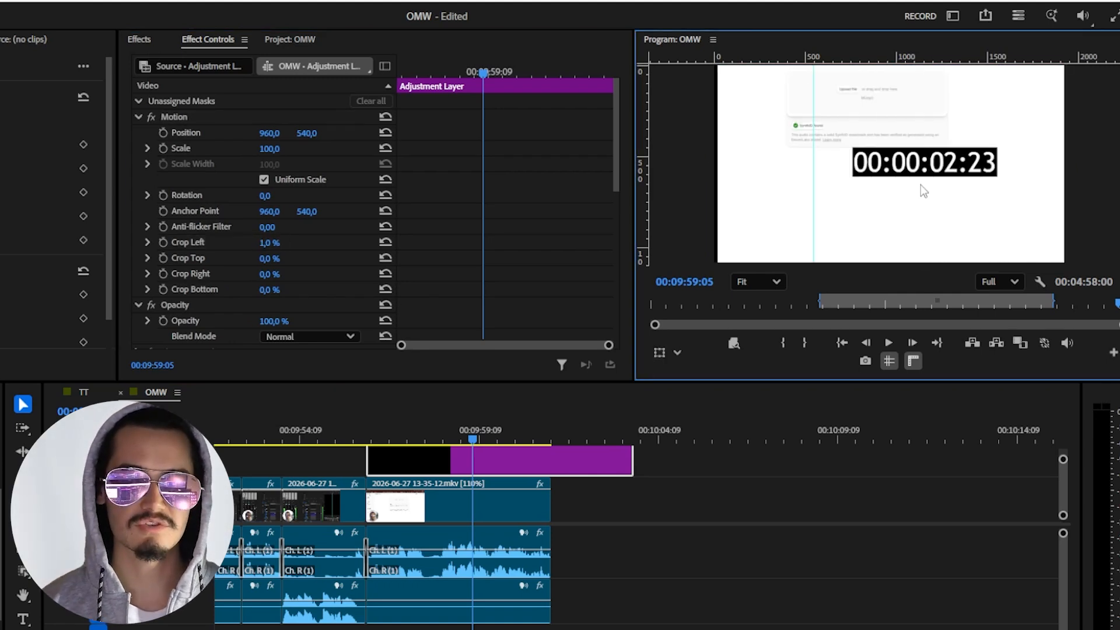
- Create a 1920 × 1080 transparent video at 23,976 fps and place it on video track 2 beside the adjustment layer
key(shift+1)
right_click(404, 83)
mouse_move(510, 151)
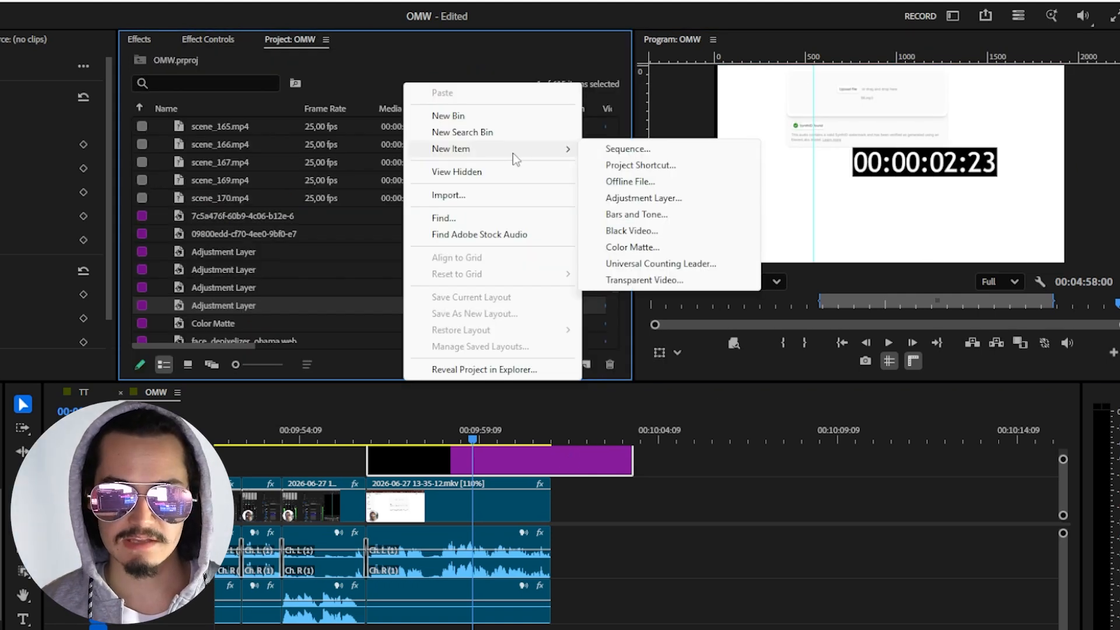
click(636, 280)
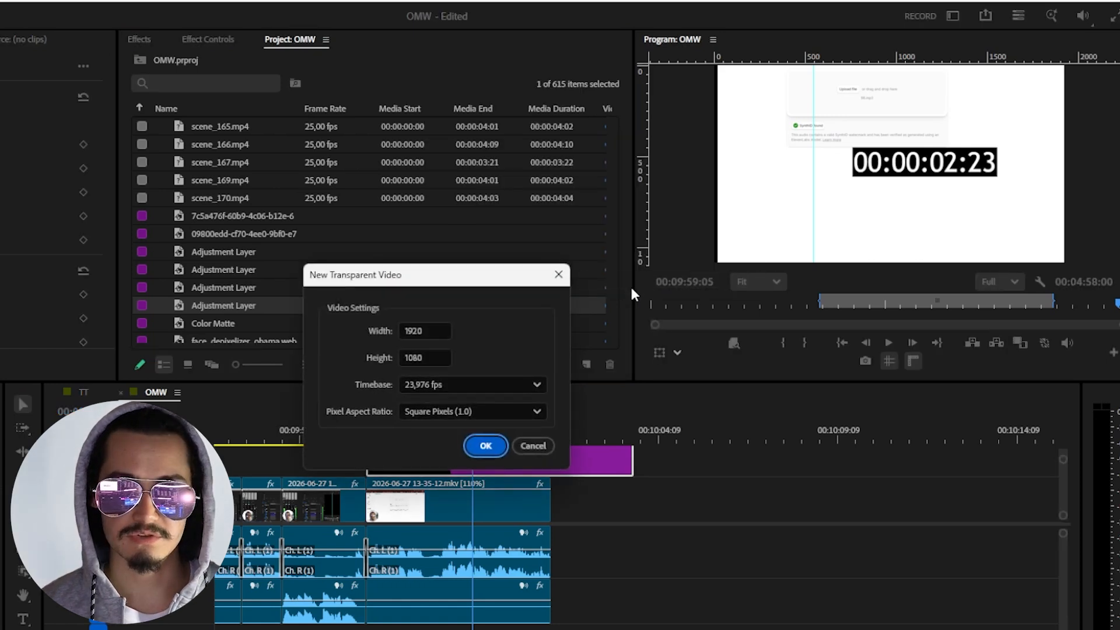
click(487, 445)
drag(525, 323, 589, 460)
- Paste the Motion and Metadata & Timecode Burn-in attributes onto the transparent video clip
key(ctrl+alt+v)
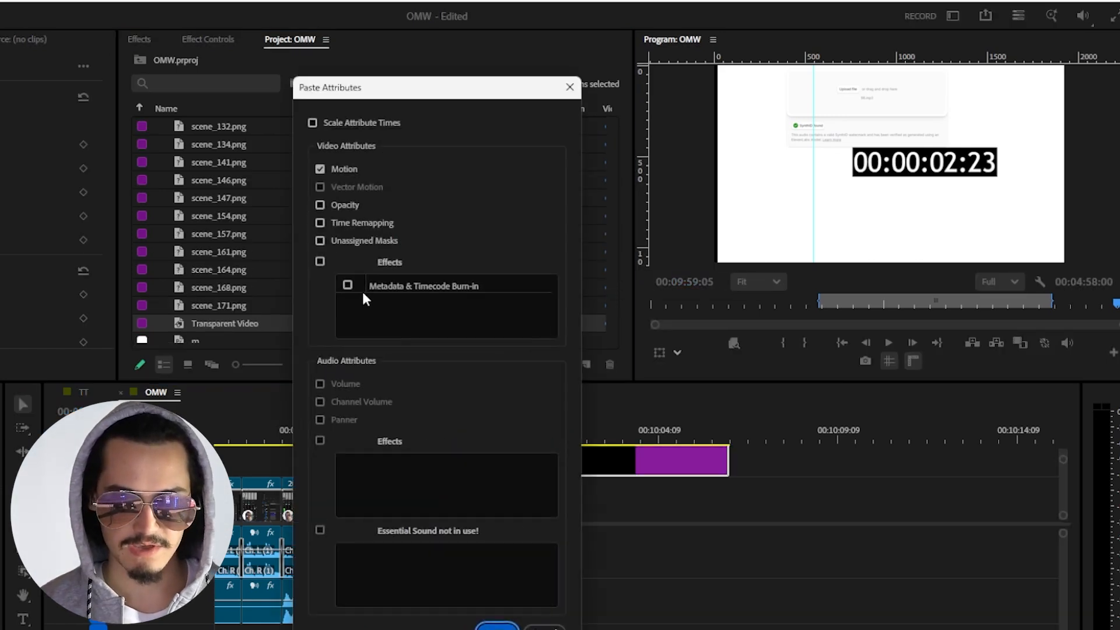
click(346, 292)
key(Return)
- Crop the transparent video's left side by 49,0 %, and compare the timer with the one on the adjustment layer
click(209, 39)
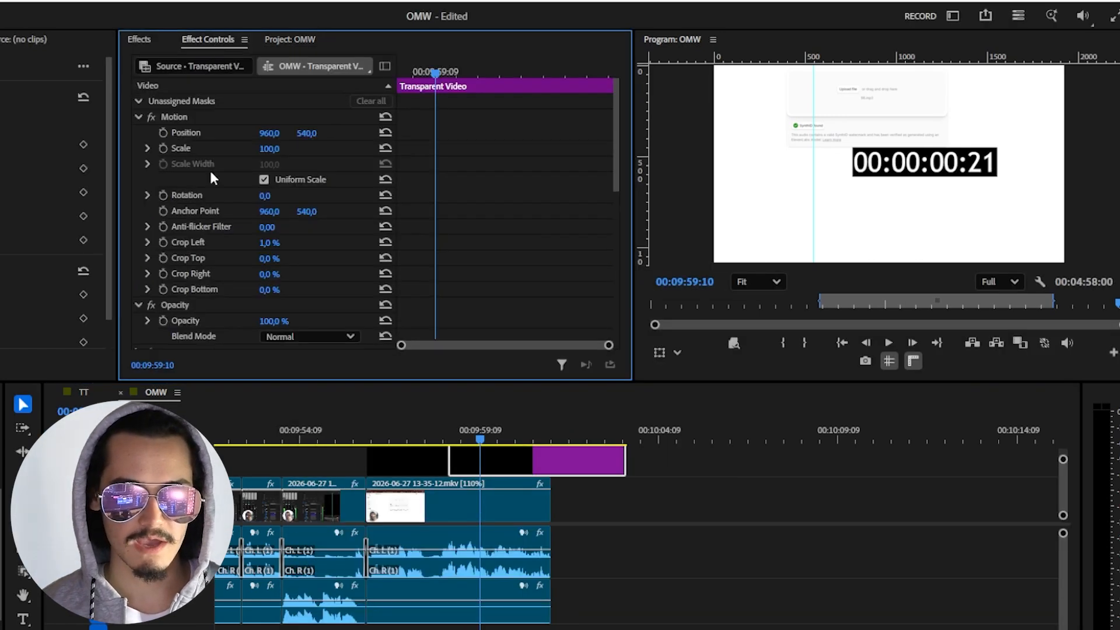
drag(264, 248, 291, 248)
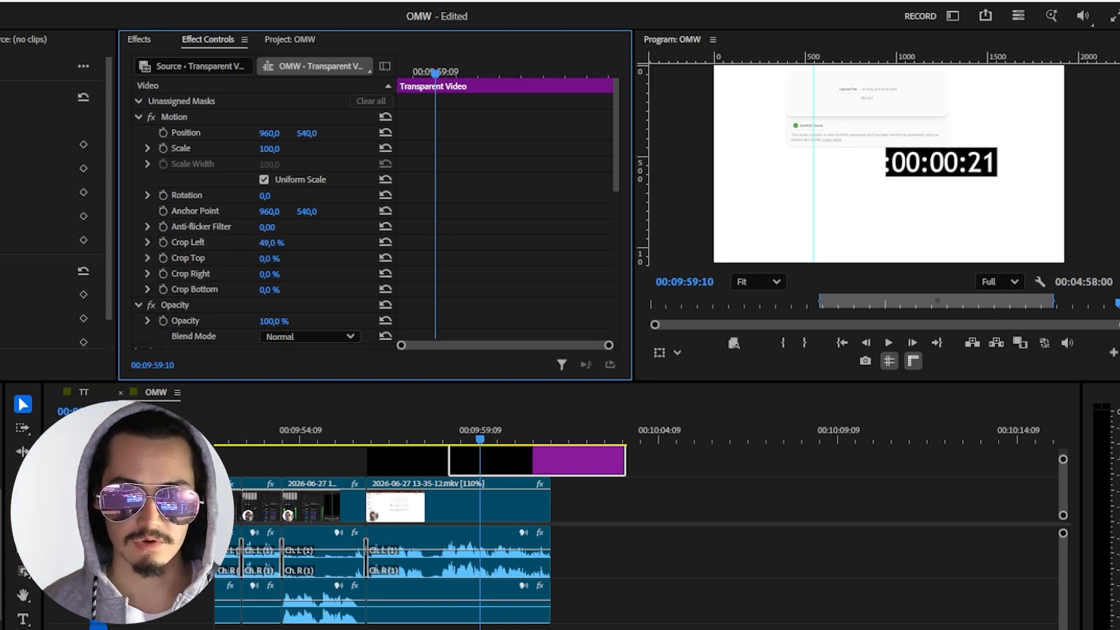
click(383, 468)
click(411, 426)
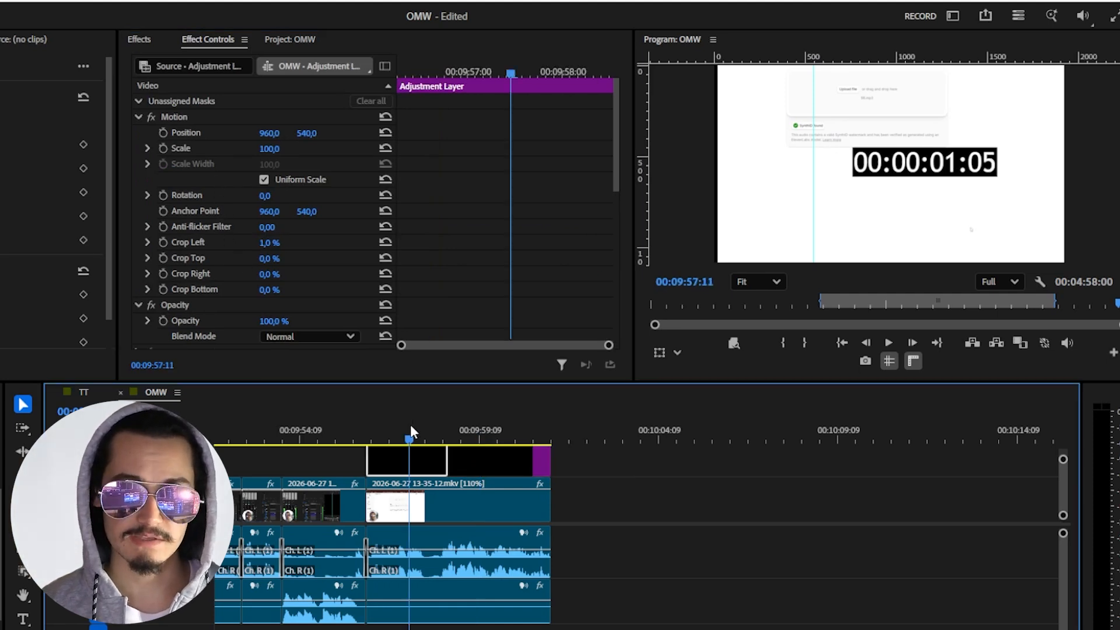
drag(411, 426, 468, 435)
- Set the transparent video's burn-in opacity to 0,0 % to remove the black box behind the timer, and preview it
click(492, 464)
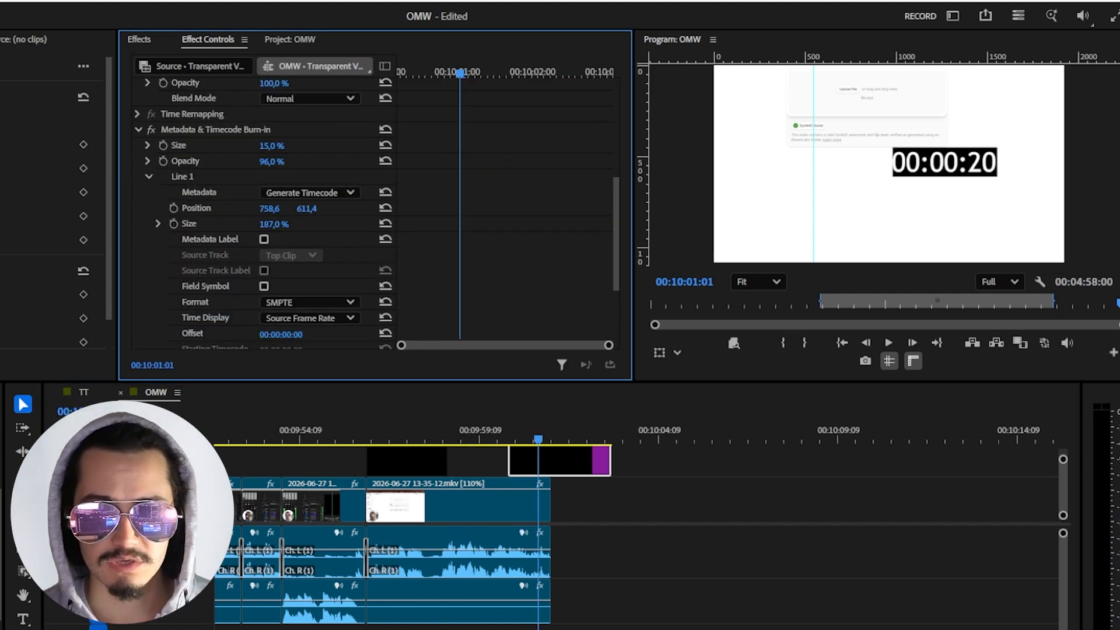
drag(272, 161, 242, 162)
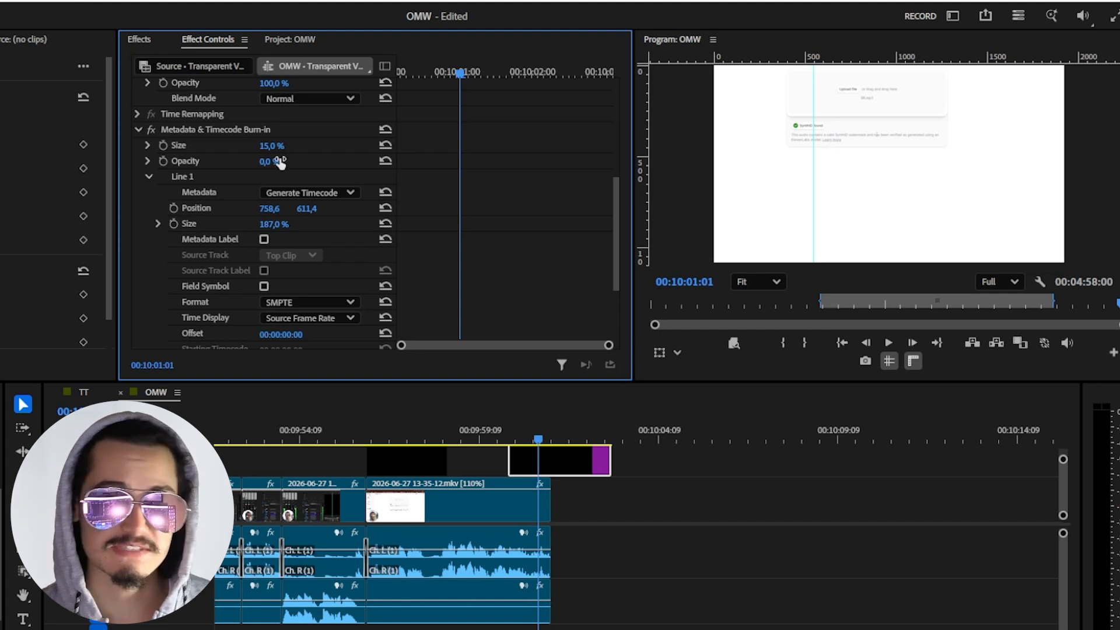
drag(528, 432, 570, 427)
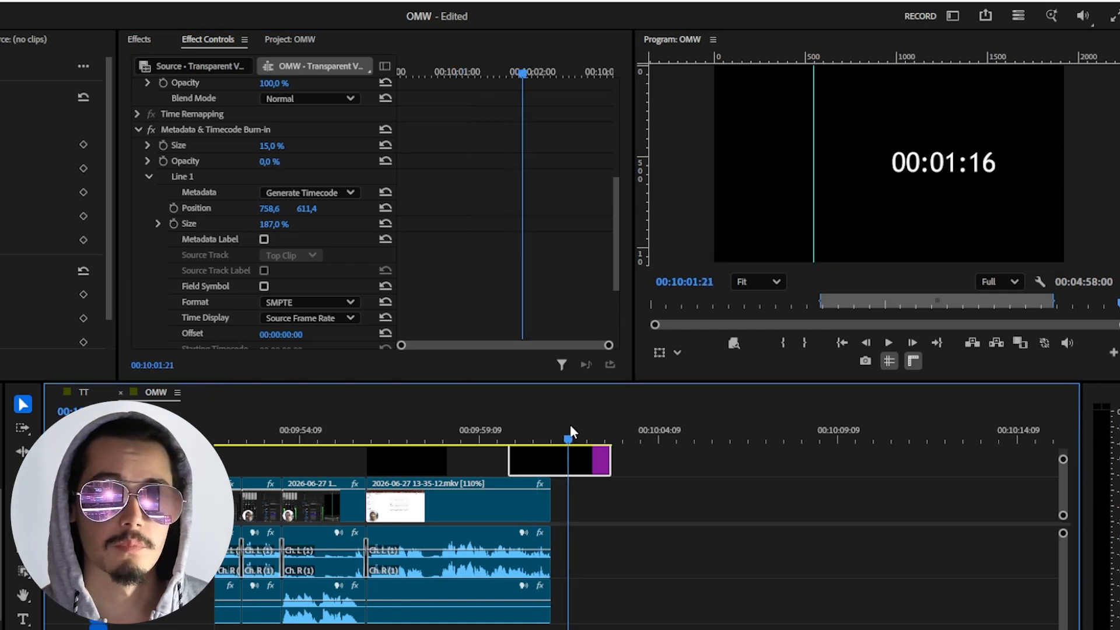
drag(569, 423, 572, 425)
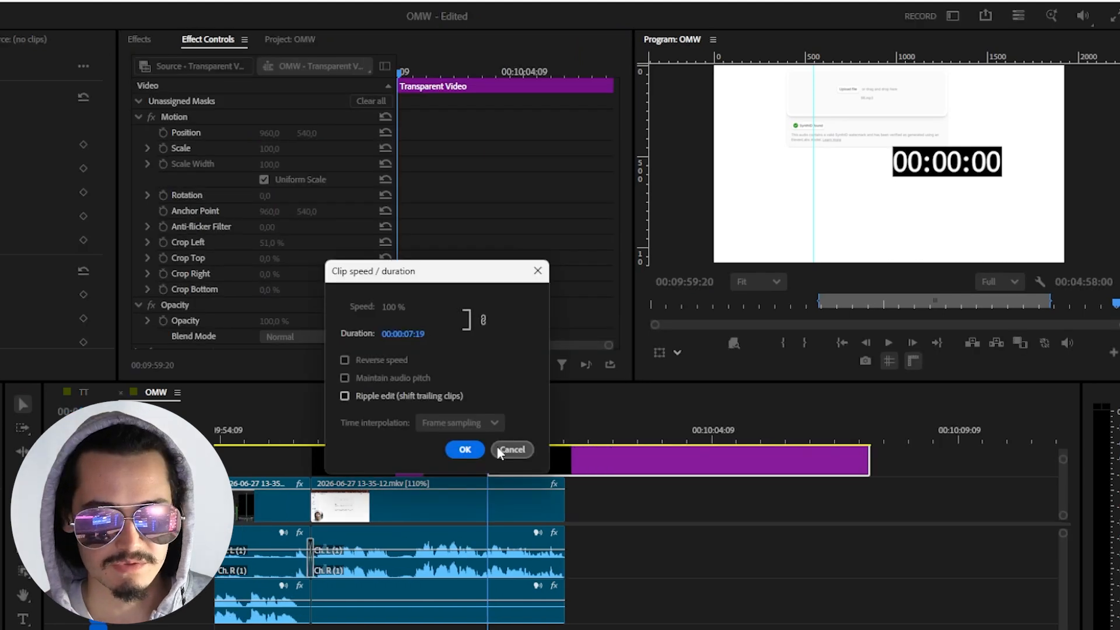
- Check the Clip Speed/Duration settings of the transparent video clip without changing them
click(507, 447)
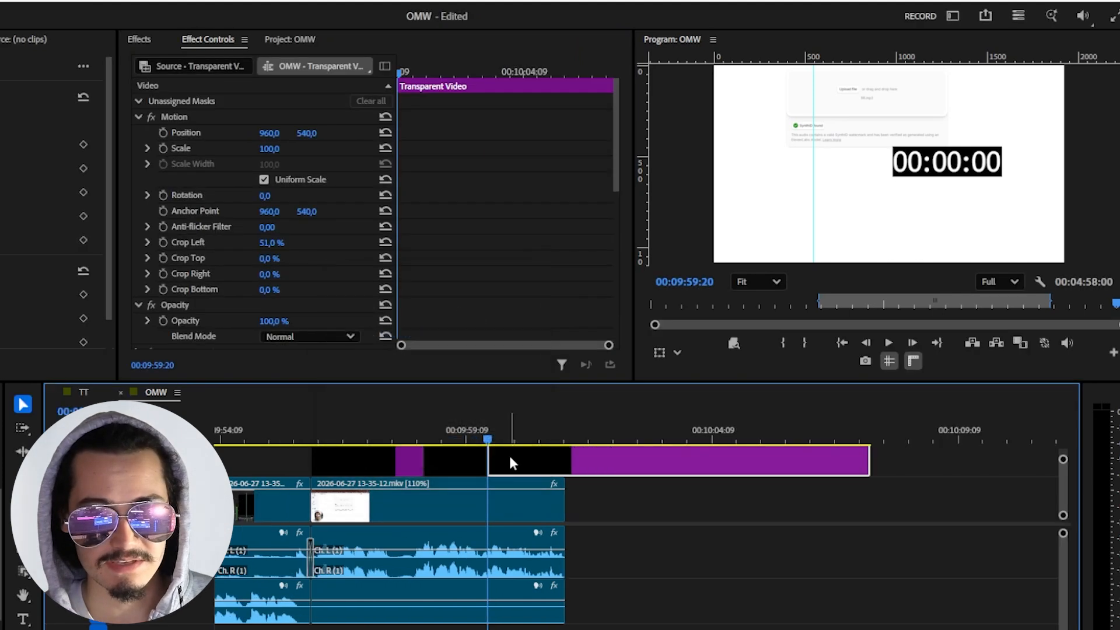
scroll(583, 468, down, 2)
key(ctrl+r)
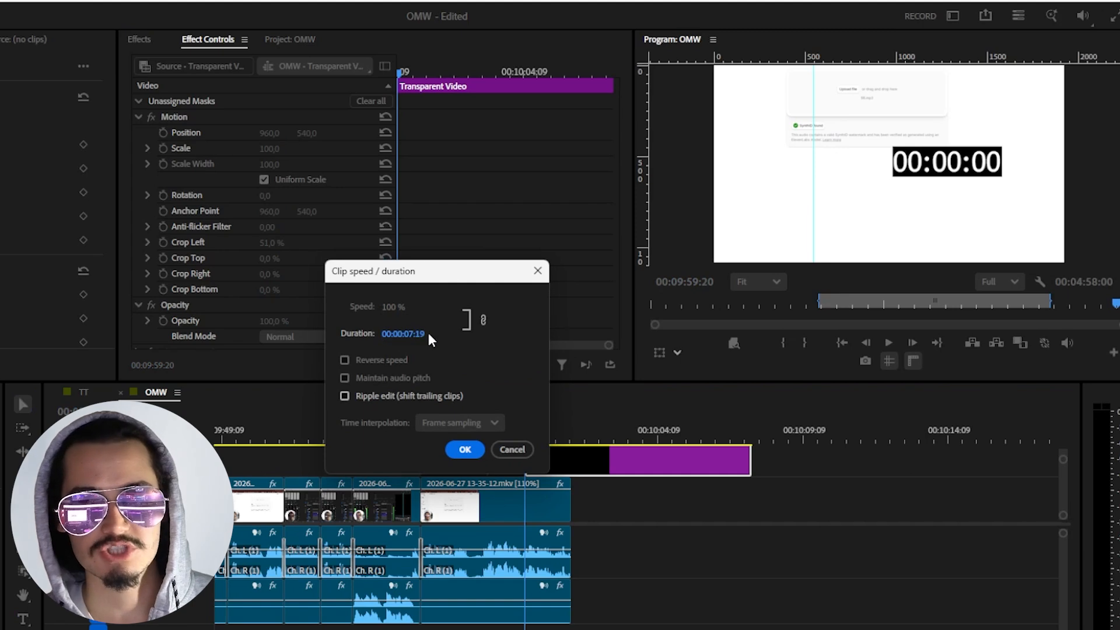
click(515, 448)
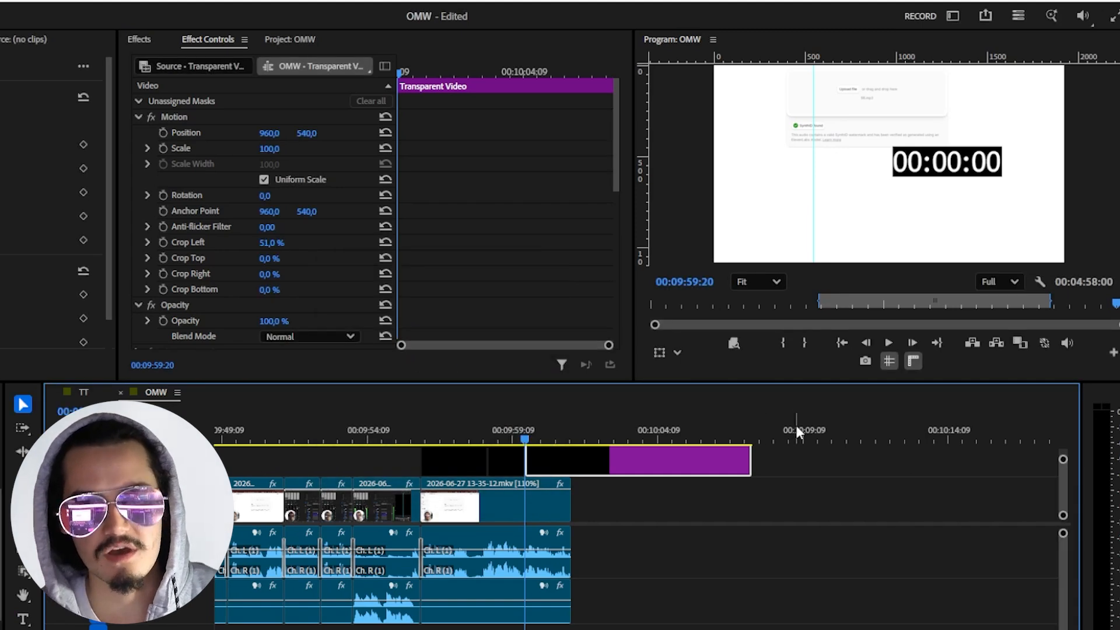
- Enlarge the timeline and use the Rate Stretch tool to shorten the transparent video to the recording's end, at 492,11 % speed
drag(634, 389, 640, 259)
click(24, 330)
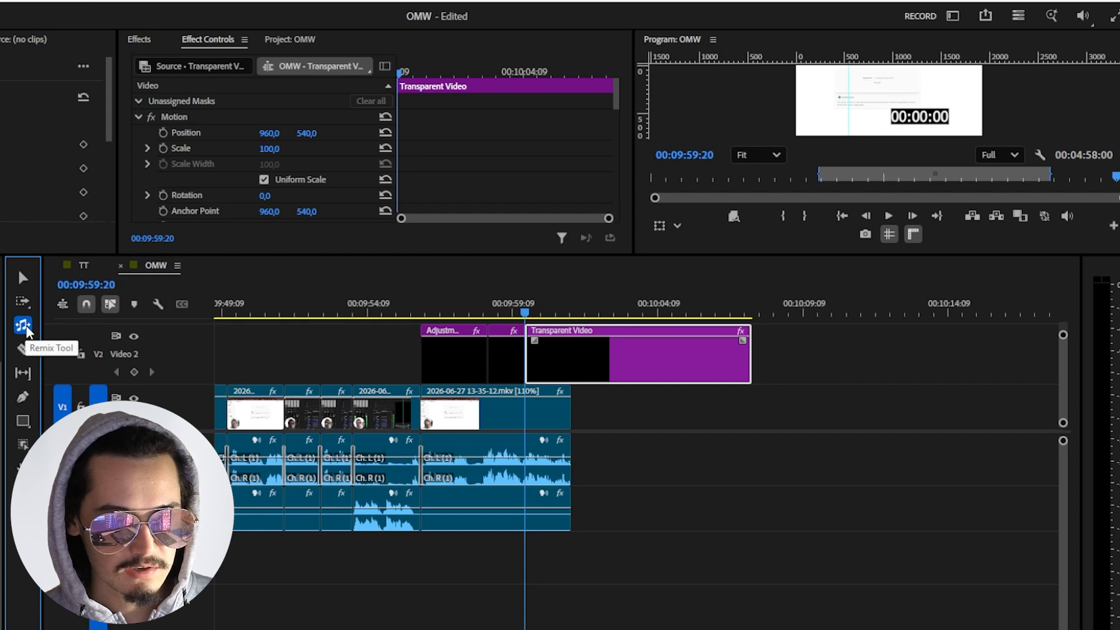
key(r)
click(20, 330)
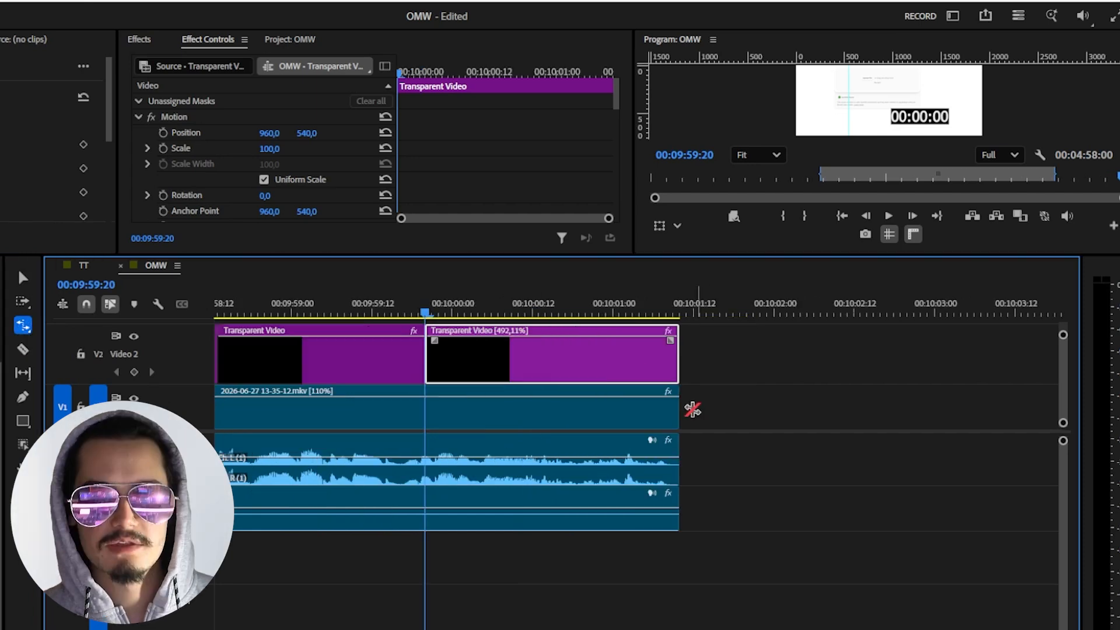
drag(675, 373, 591, 388)
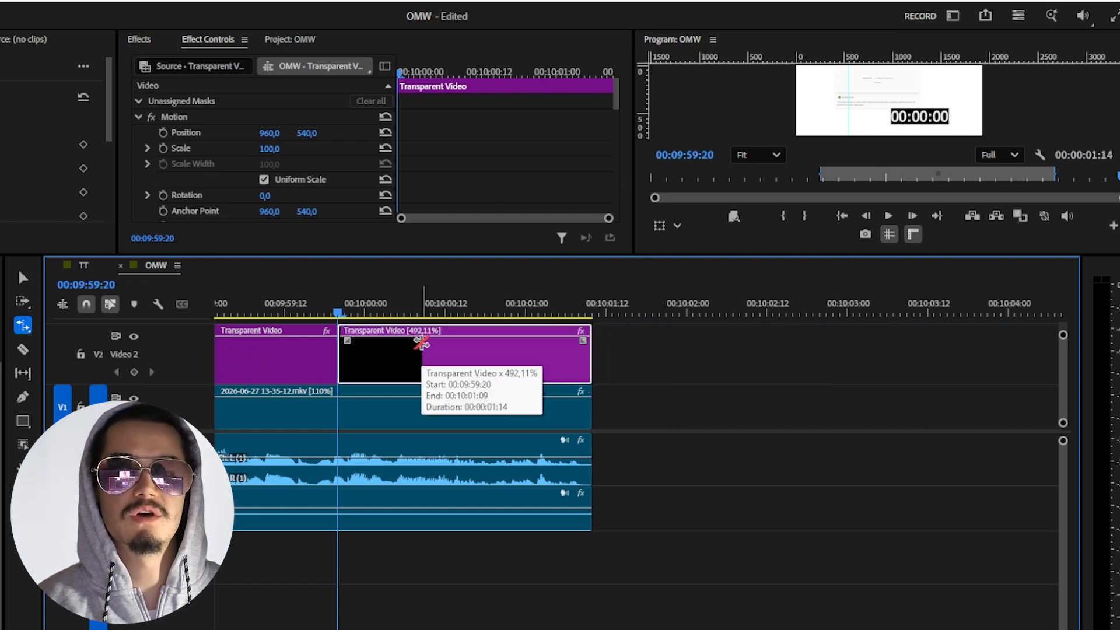
drag(588, 366, 920, 363)
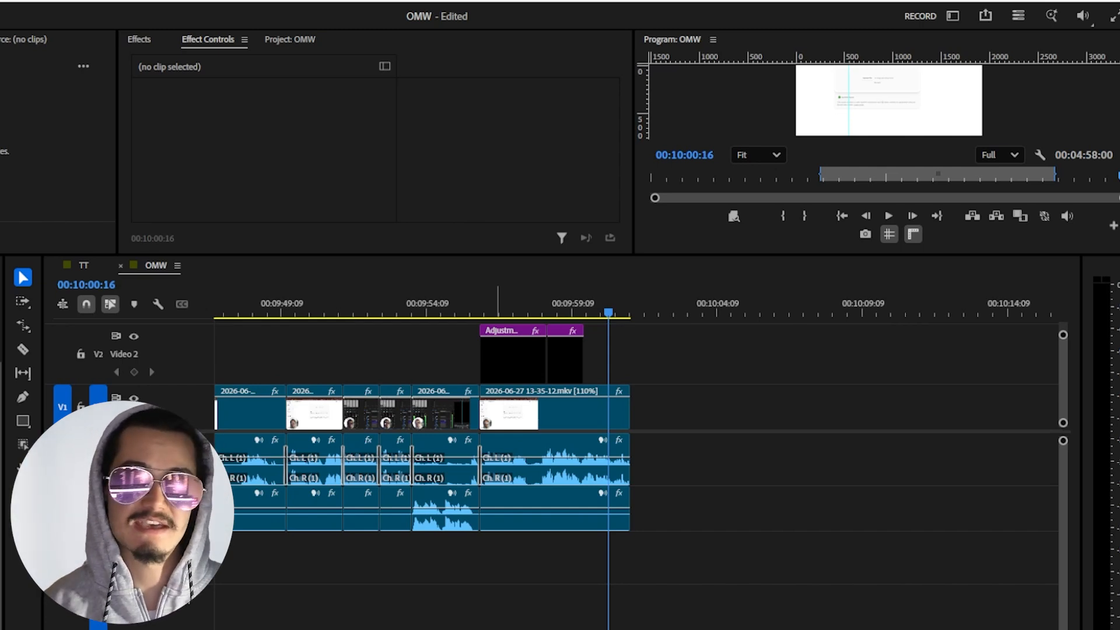
- Place the 1 Hour Stopwatch Green Screen video on video track 2 right after the transparent video and preview its timer
drag(1119, 414, 657, 373)
drag(696, 310, 704, 311)
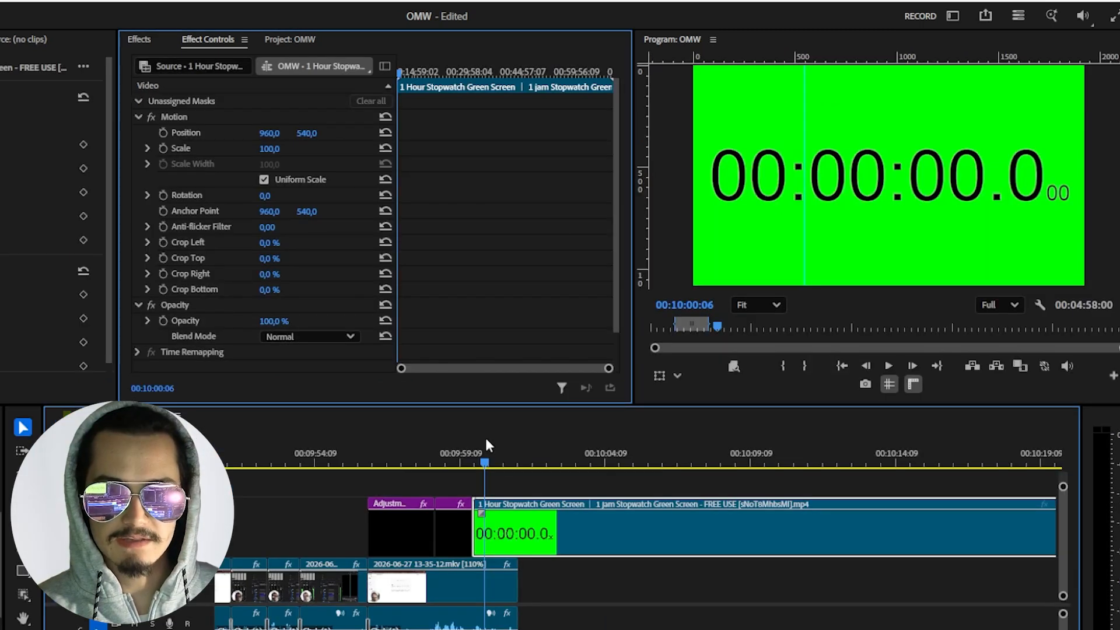
click(498, 452)
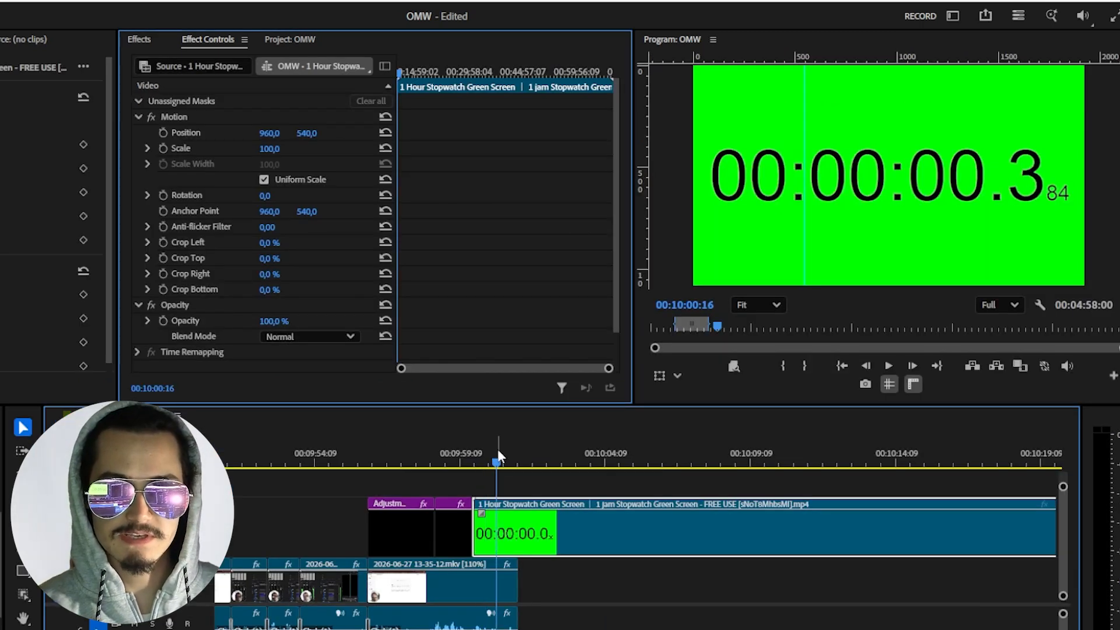
- Find the Color Key effect by searching for "color key" and apply it to the stopwatch green screen clip
click(148, 42)
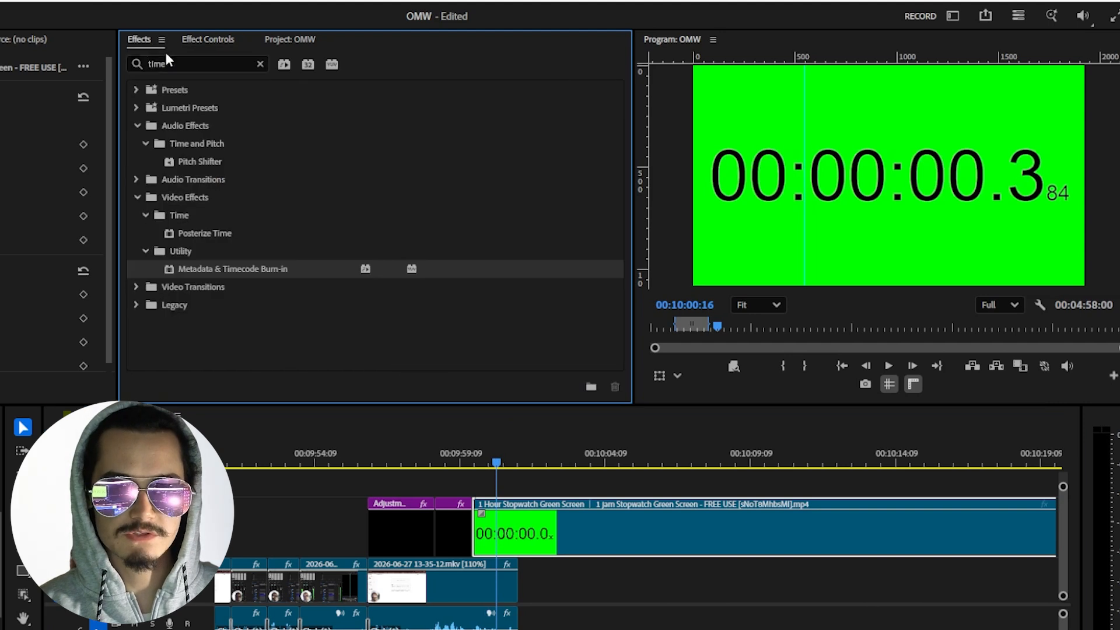
click(149, 64)
text(col)
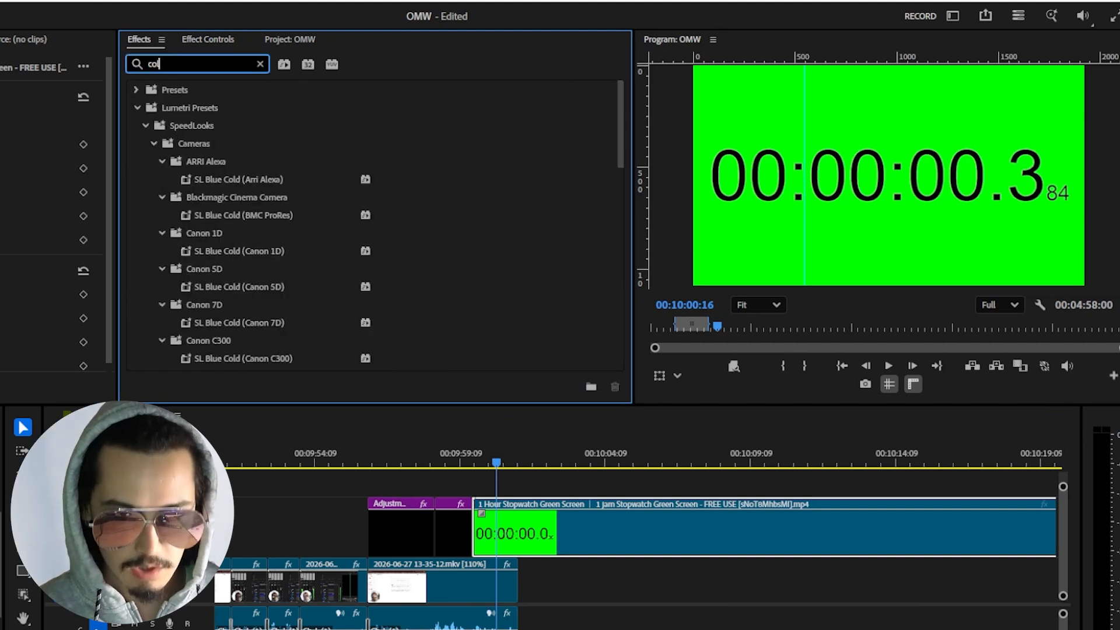
text(or key)
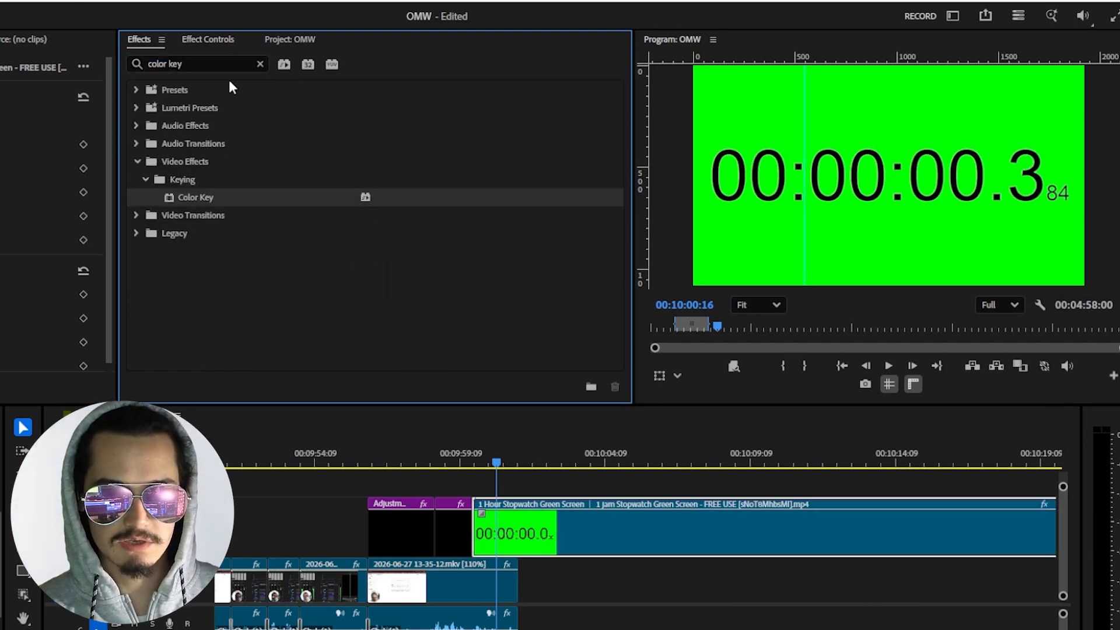
double_click(199, 197)
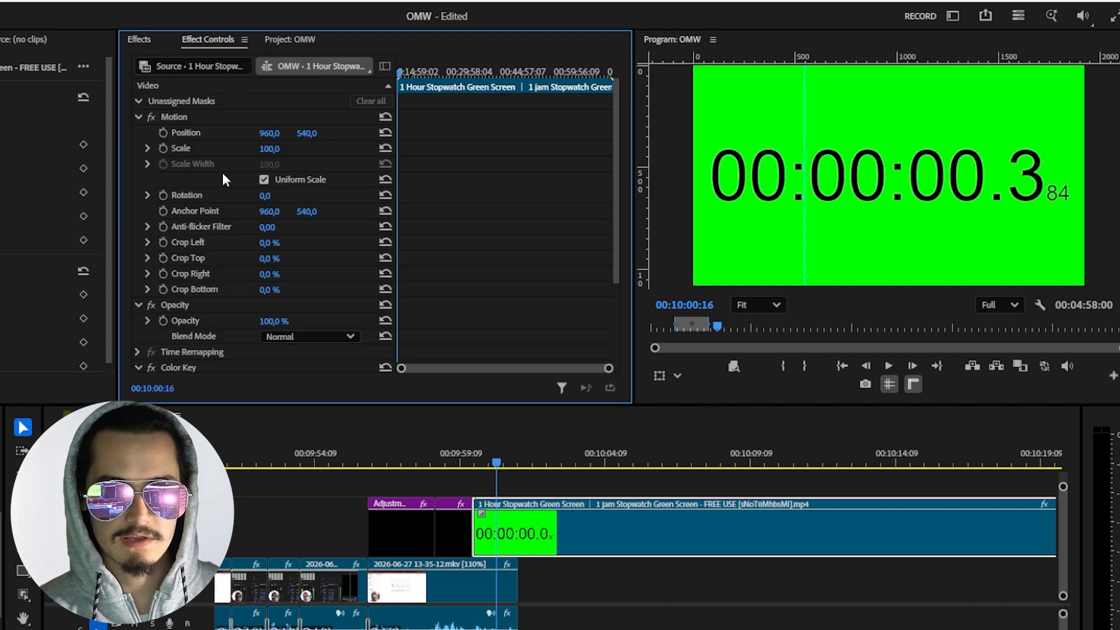
- Key out the stopwatch's green background with Color Tolerance 103, Edge Thin 2 and Edge Feather 2,0, and preview the result
click(285, 269)
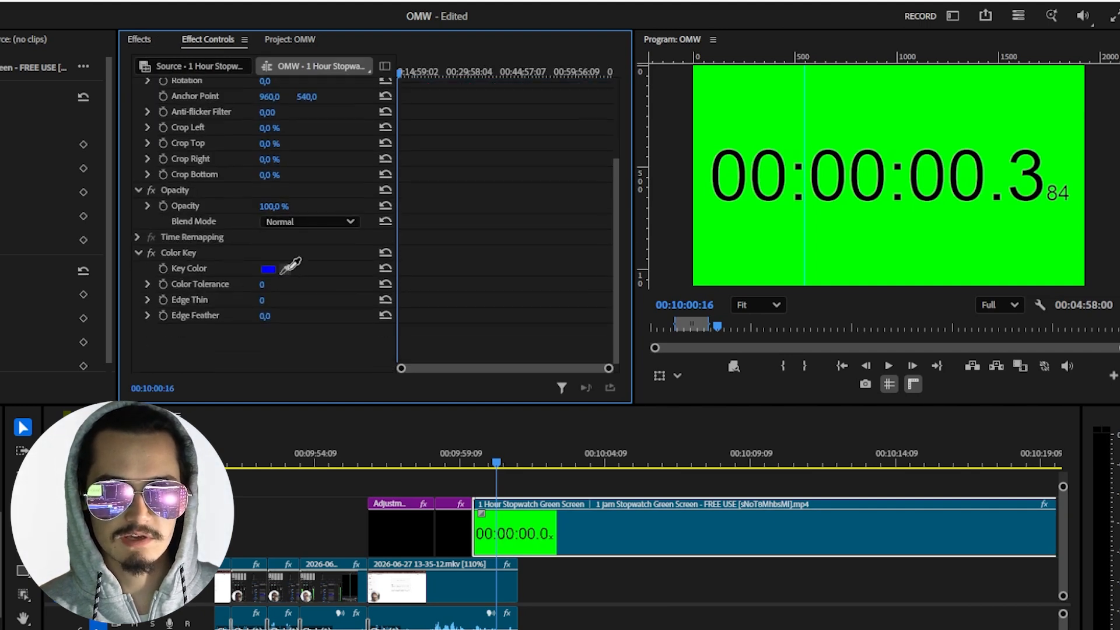
click(793, 248)
drag(261, 284, 379, 327)
drag(619, 461, 617, 461)
drag(262, 300, 267, 300)
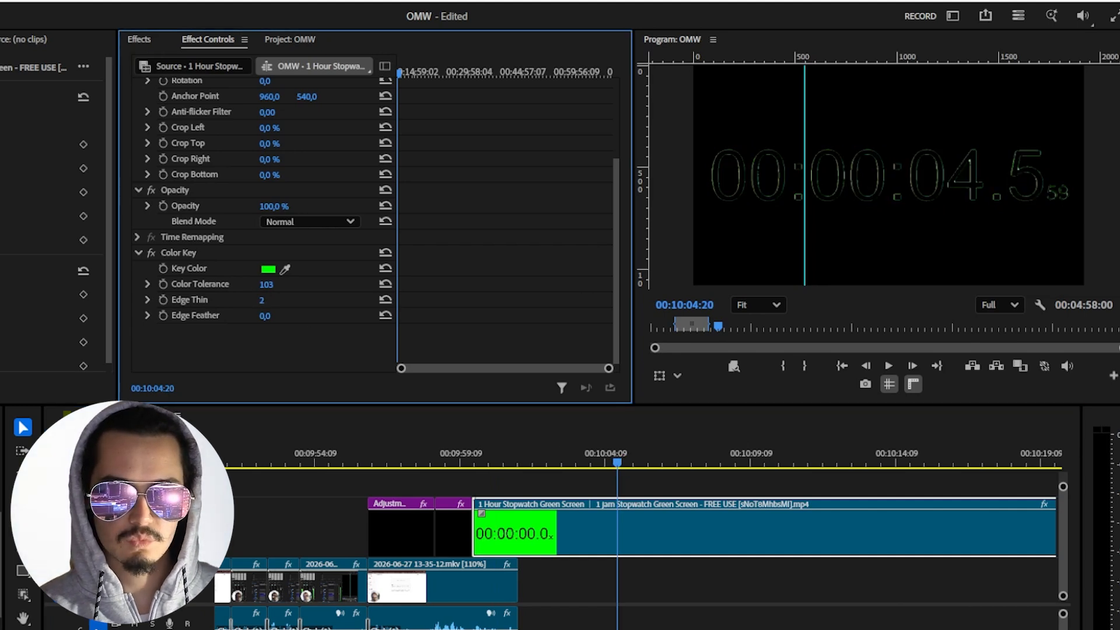
click(275, 316)
click(500, 461)
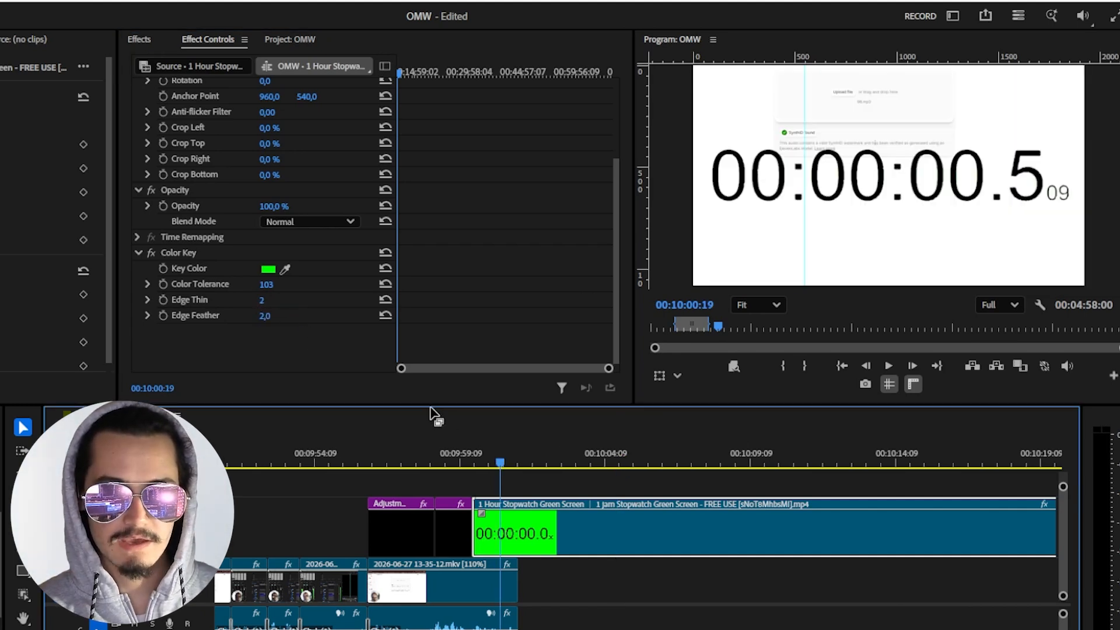
- Crop the stopwatch 30,0 % on the left and 10,0 % on the right, and move its clip to the start of the last recording clip
scroll(270, 175, up, 3)
drag(271, 203, 309, 203)
drag(268, 233, 269, 233)
scroll(592, 520, up, 2)
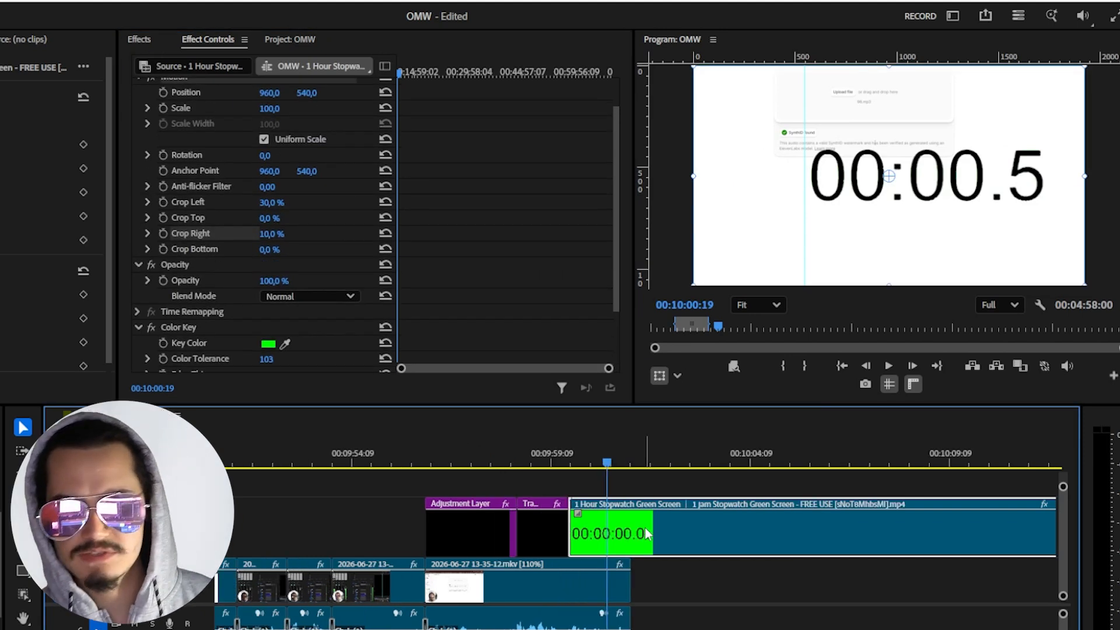
scroll(657, 551, down, 2)
drag(657, 550, 536, 550)
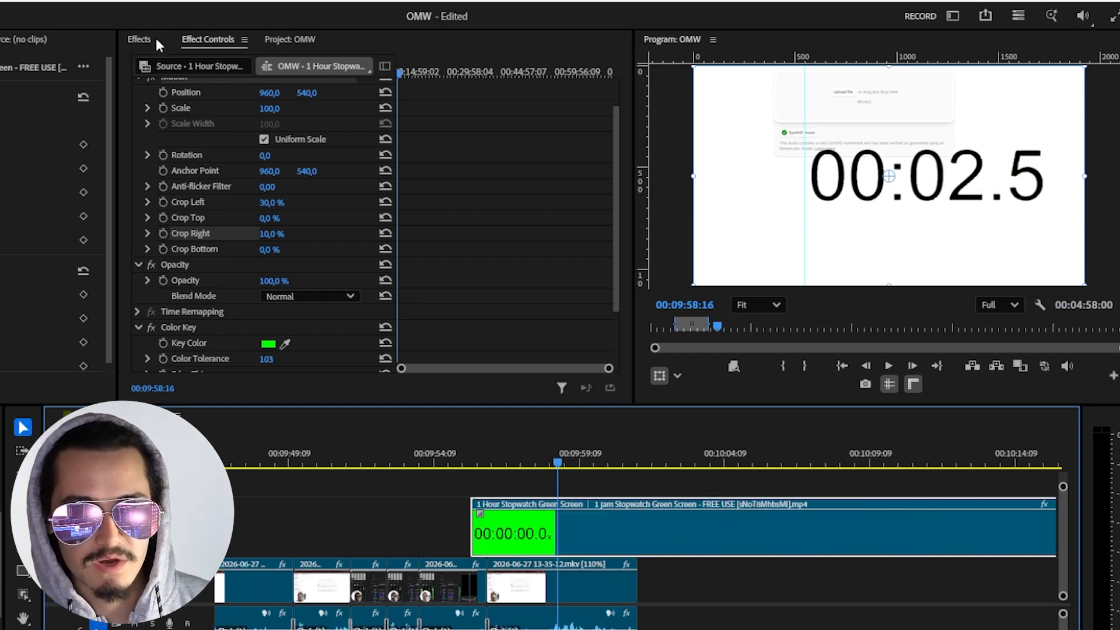
- Add the Drop Shadow effect to the stopwatch clip with a white shadow color
click(138, 39)
text(drop)
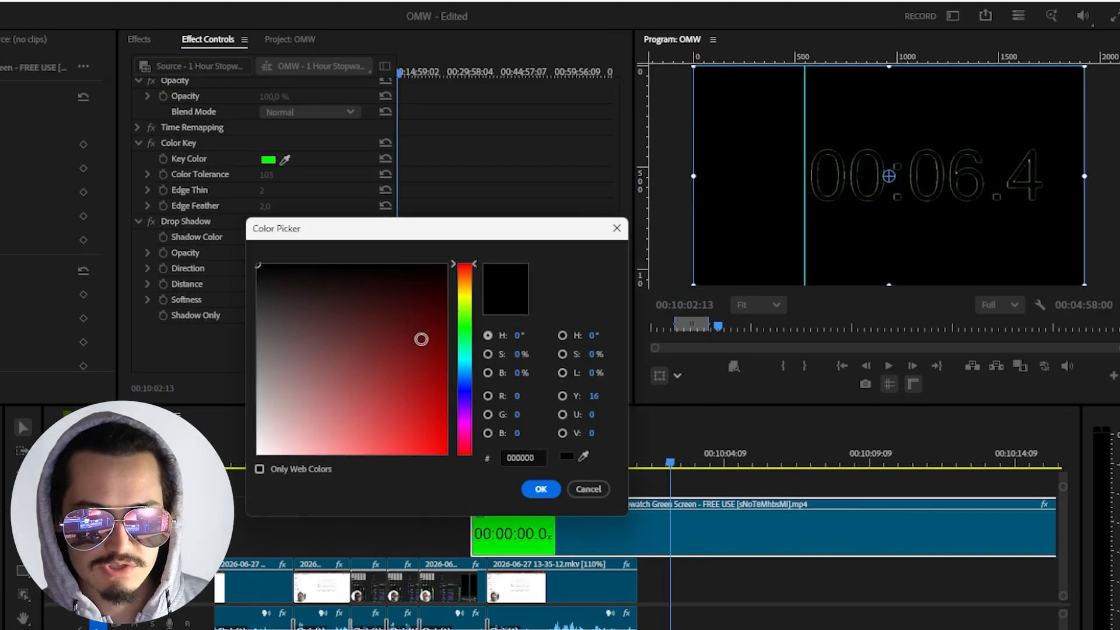
click(262, 252)
click(532, 483)
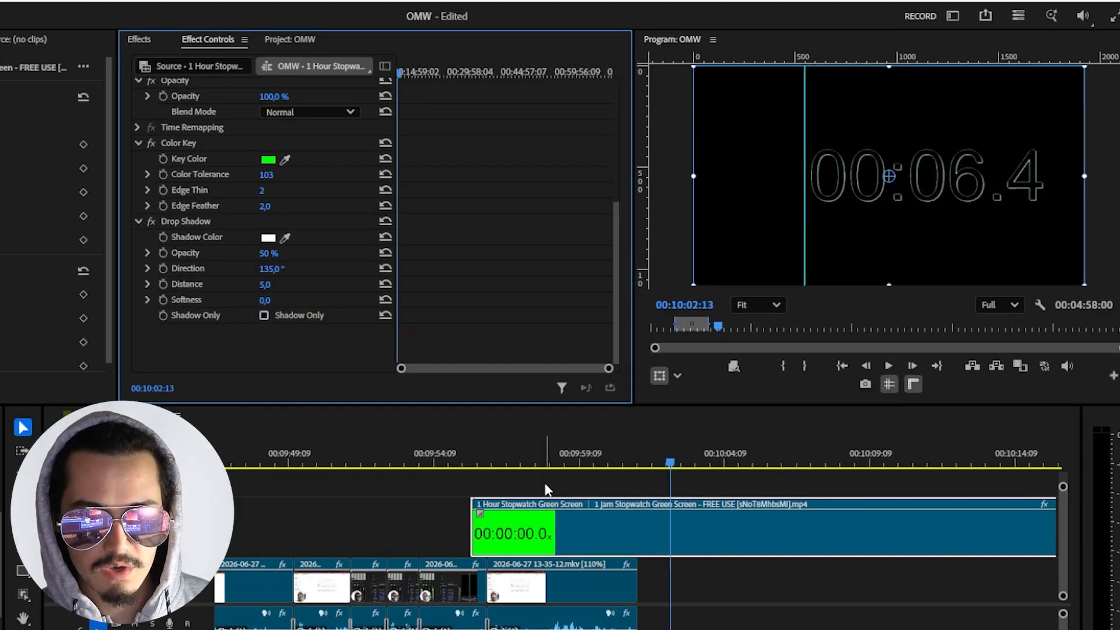
- Extend the recording clip beneath the stopwatch on video track 1 and cut the clips near their end
key(Up)
click(528, 608)
scroll(528, 608, down, 3)
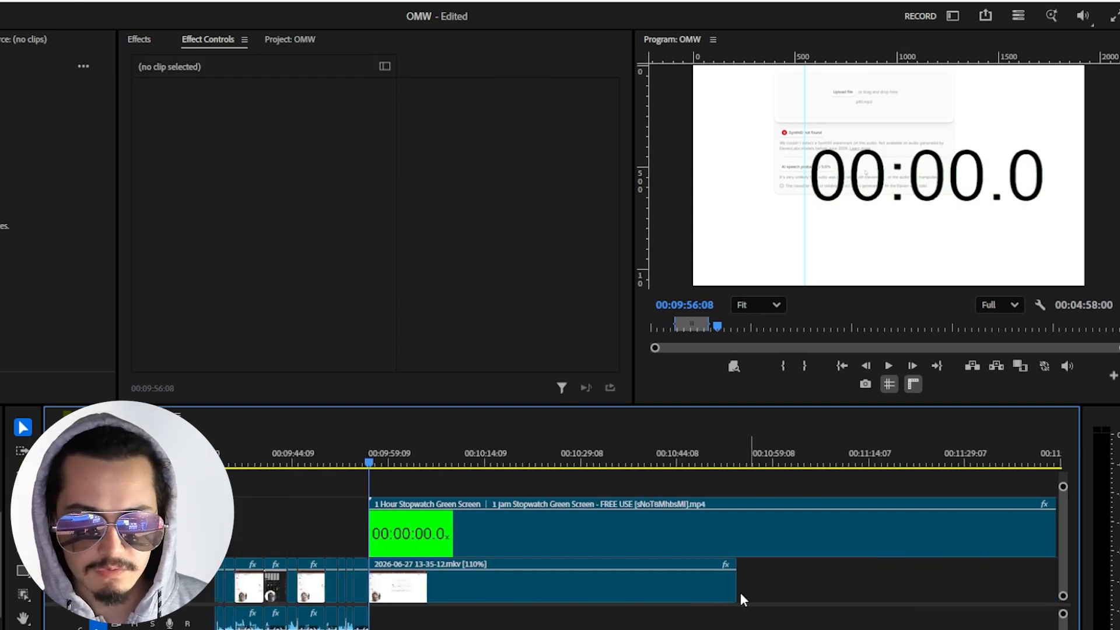
drag(737, 589, 828, 588)
click(834, 464)
key(ctrl+k)
- Return to the start of the stopwatch and nest it together with the recording clip below as Nested Sequence 01
click(379, 461)
drag(379, 461, 372, 458)
key(=)
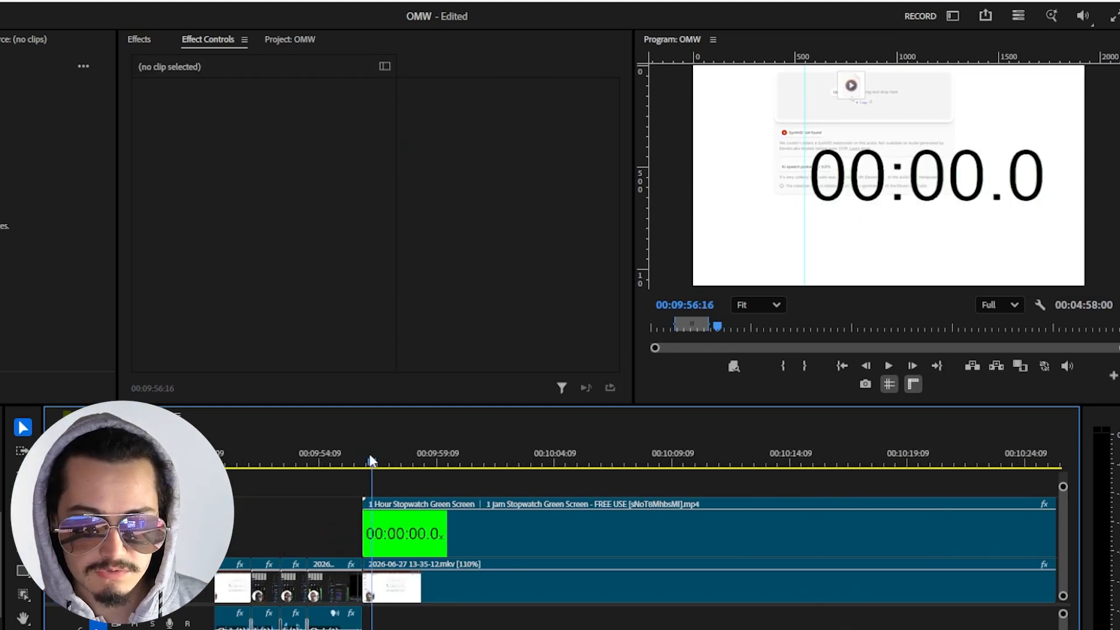
key(Up)
click(448, 545)
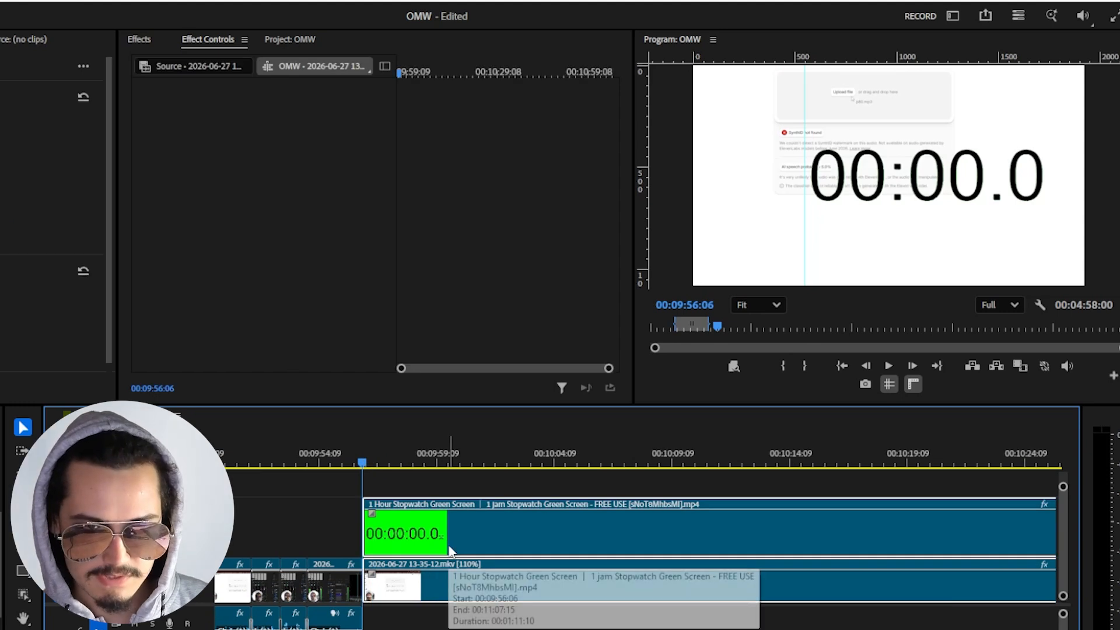
key(ctrl+alt+n)
click(468, 395)
- Cut the nested sequence at 00:10:03:20, set the second part's speed to 200 %, and preview it
key(minus)
click(521, 461)
key(ctrl+k)
click(534, 580)
key(ctrl+r)
text(200)
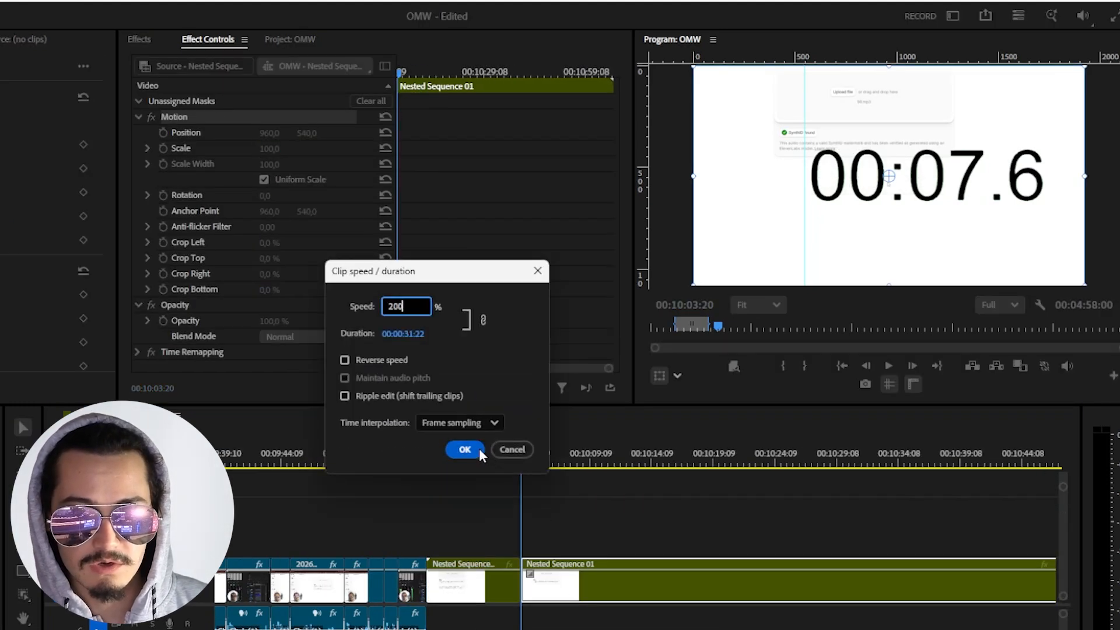
click(465, 449)
key(space)
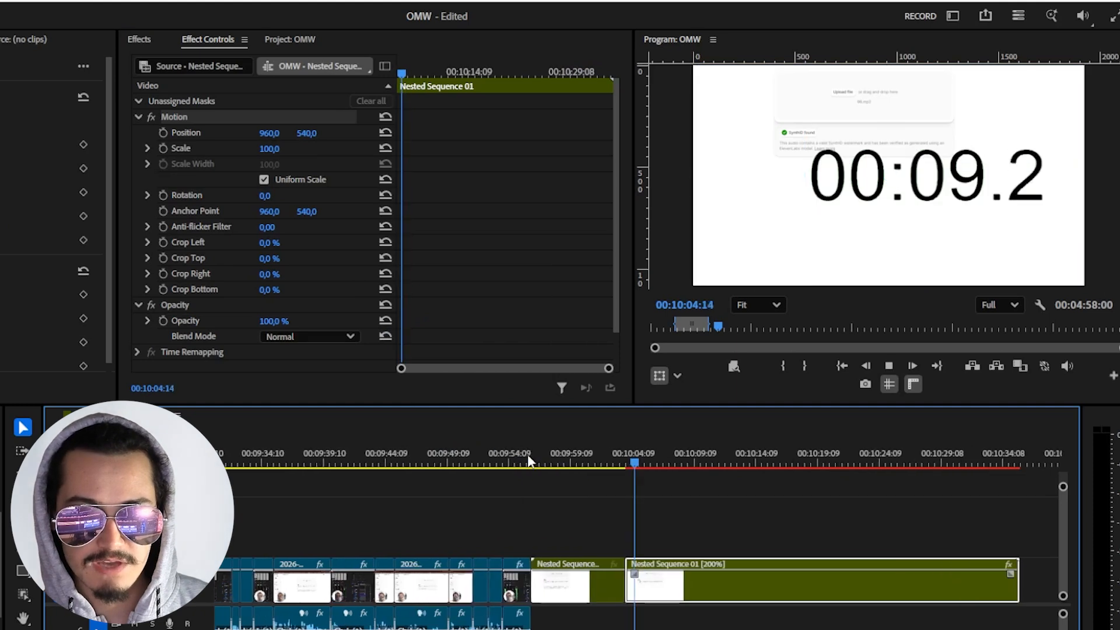
- Cut the 200 % nested clip again, set the part after the cut to 1600 % speed, and preview the timer
key(space)
key(ctrl+k)
click(685, 575)
key(ctrl+r)
text(1600)
key(Return)
key(equal)
key(space)
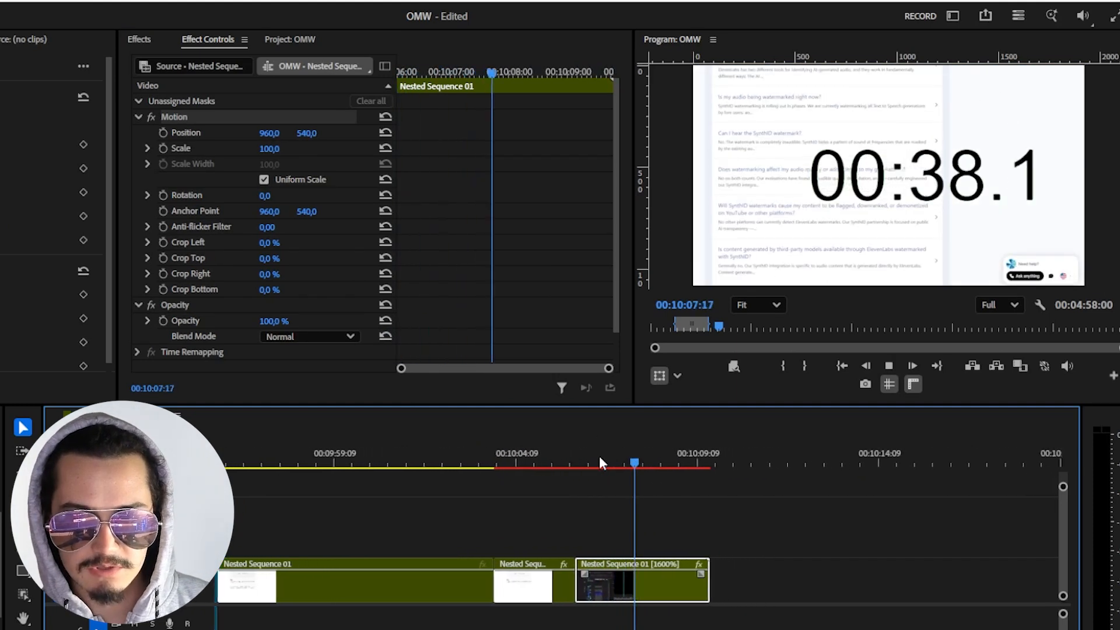
key(space)
key(minus)
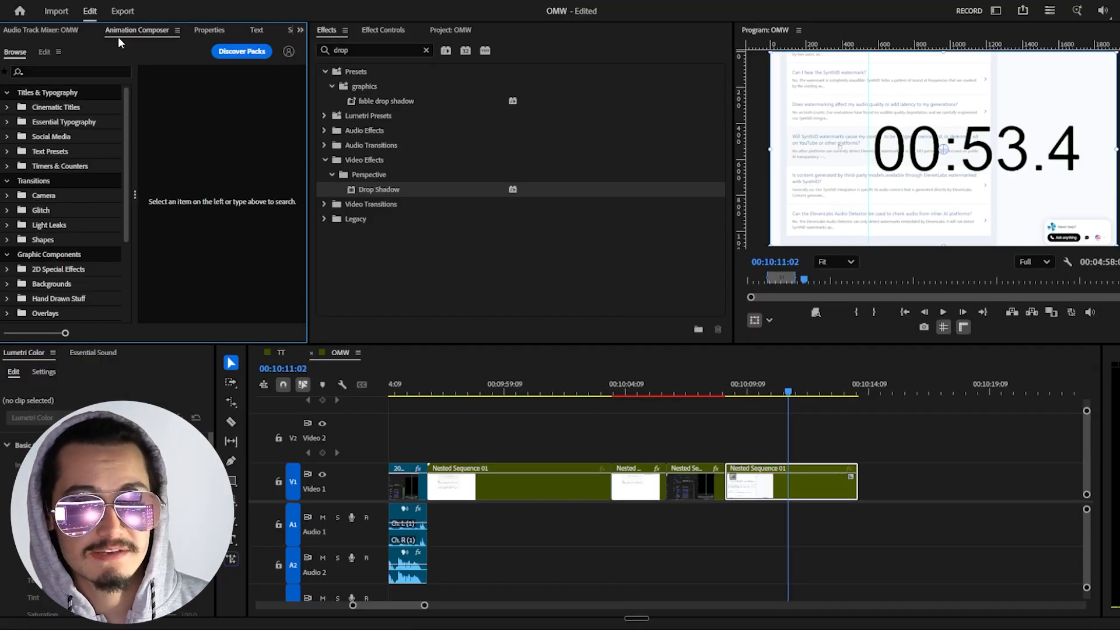
- Place the Simple mm ss ms timer from Animation Composer's Timers & Counters on video track 2 and preview it with video track 1 hidden
scroll(92, 277, down, 3)
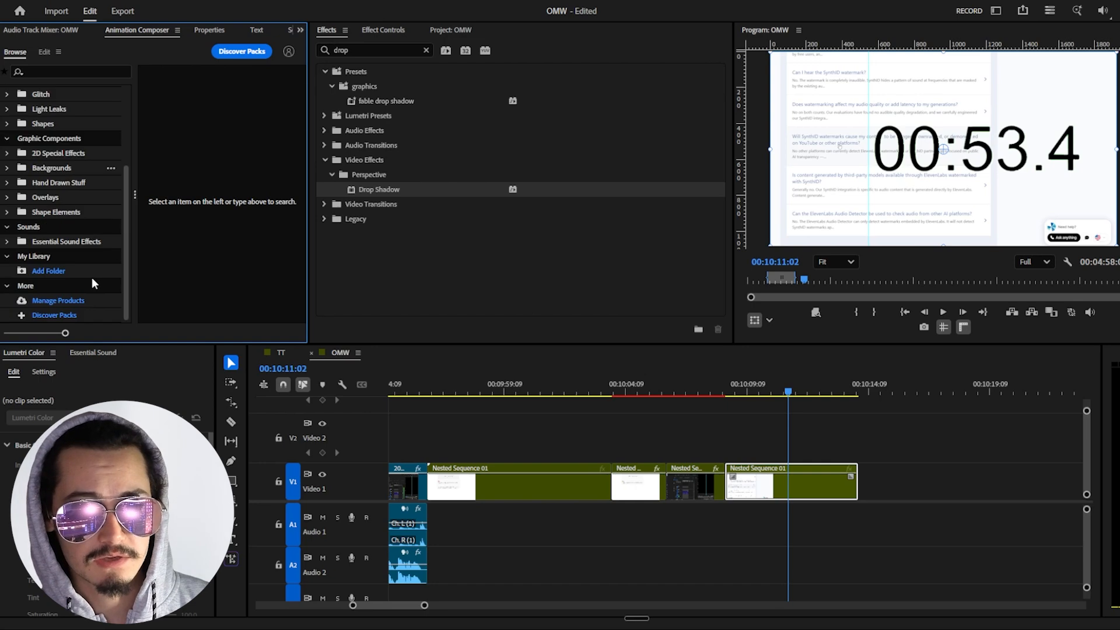
scroll(92, 278, up, 3)
click(61, 166)
scroll(197, 224, down, 2)
scroll(197, 224, down, 3)
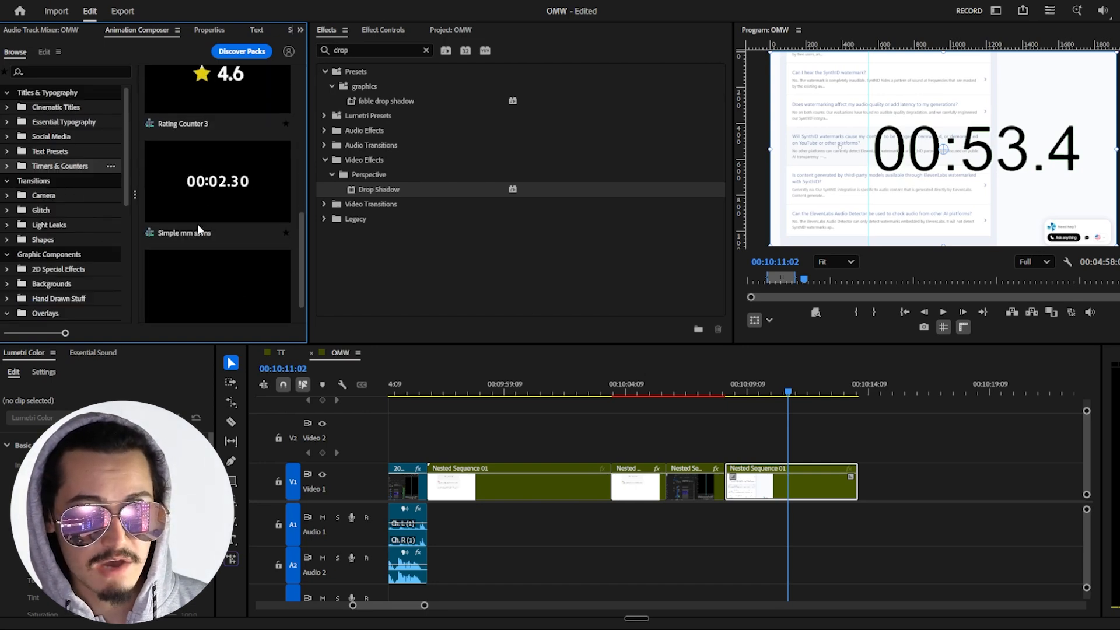
drag(197, 224, 741, 437)
drag(882, 439, 940, 439)
scroll(639, 429, down, 3)
drag(712, 377, 687, 384)
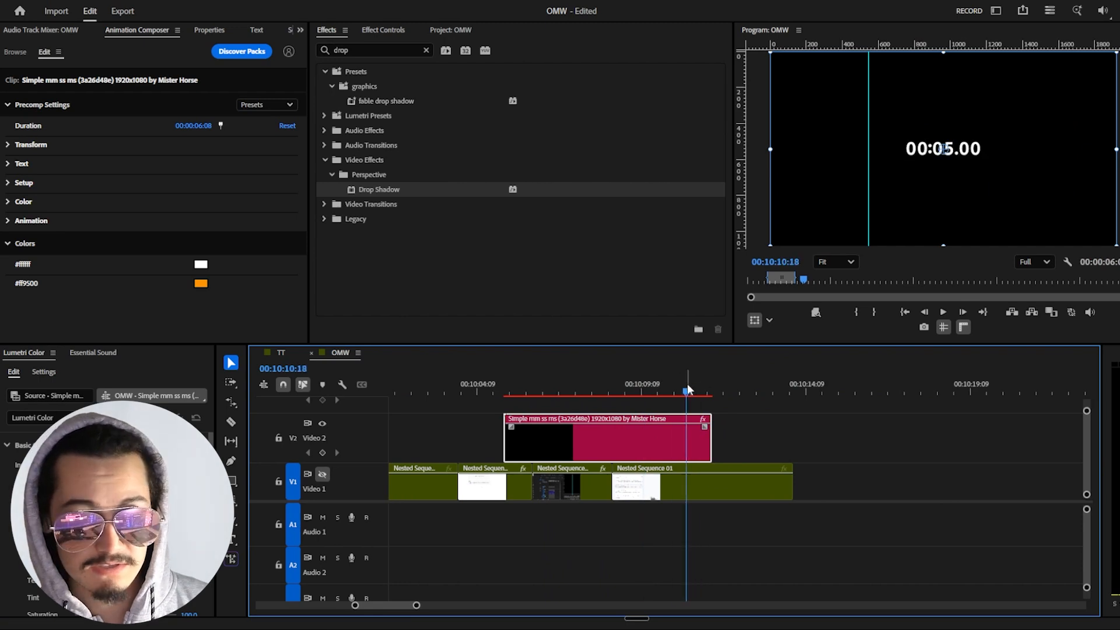
- Increase the duration of the Simple mm ss ms timer clip, preview its count, and look through its text settings
drag(194, 126, 759, 262)
click(811, 388)
drag(817, 390, 893, 390)
scroll(867, 443, down, 3)
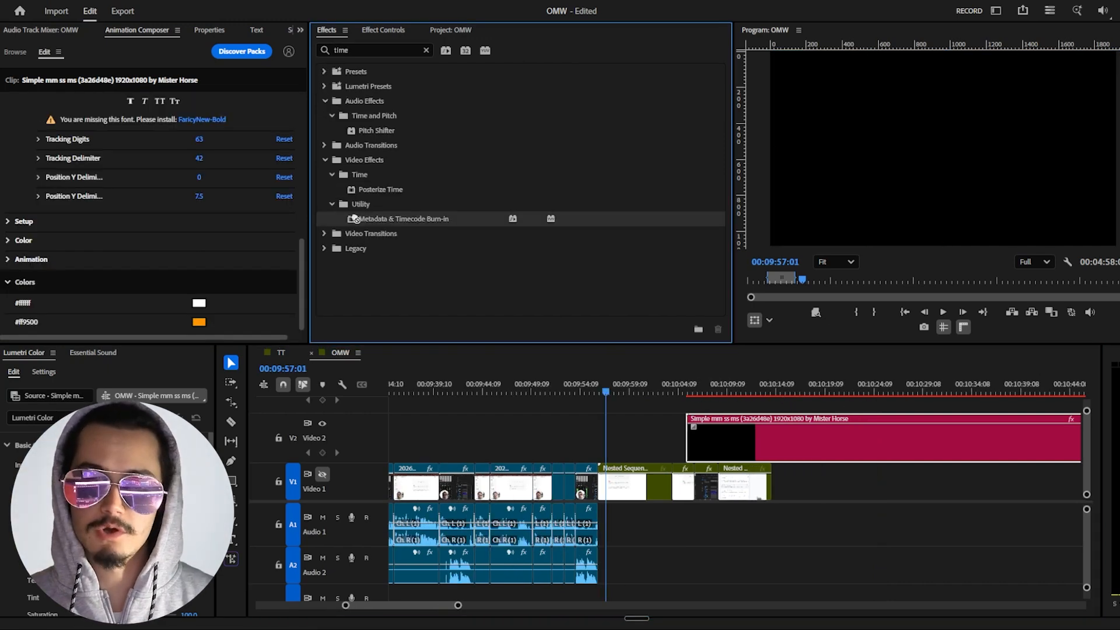
- Apply the Metadata & Timecode Burn-in effect to the first nested sequence clip on video track 1
click(636, 488)
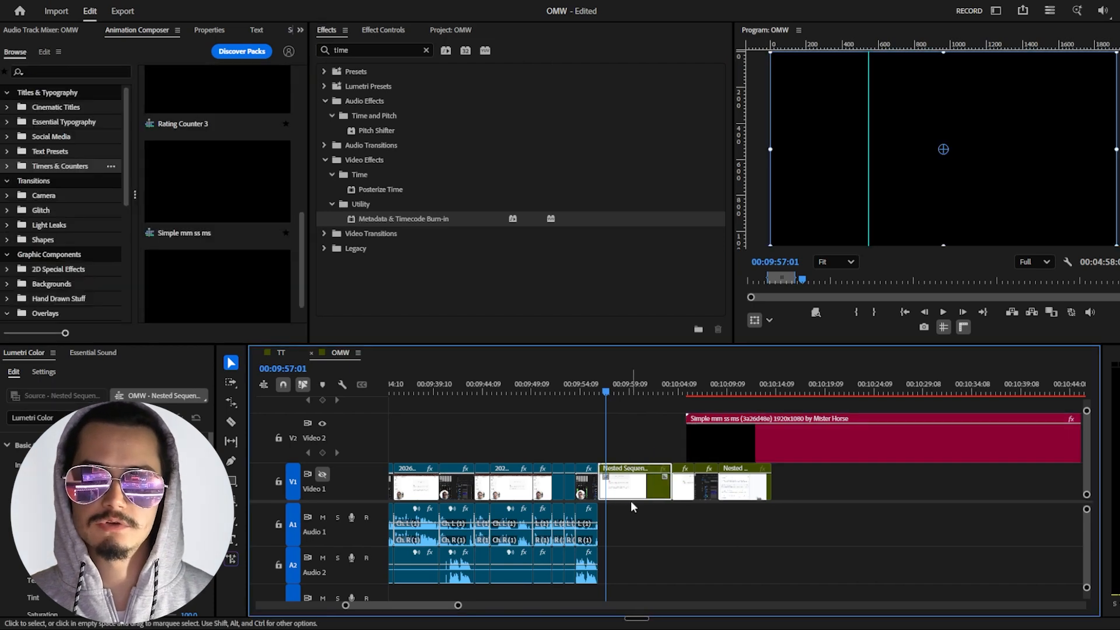